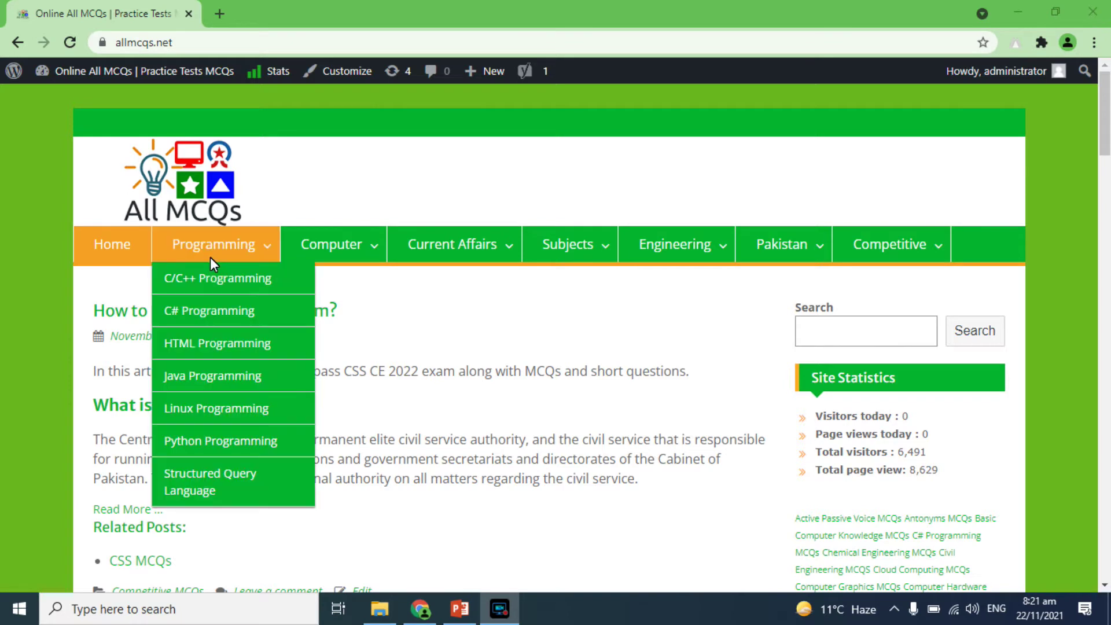
Open the post "Who is known as the father of C Language ?" from the site's C/C++ Programming category
{"action": "left_click", "coordinate": [208, 273]}
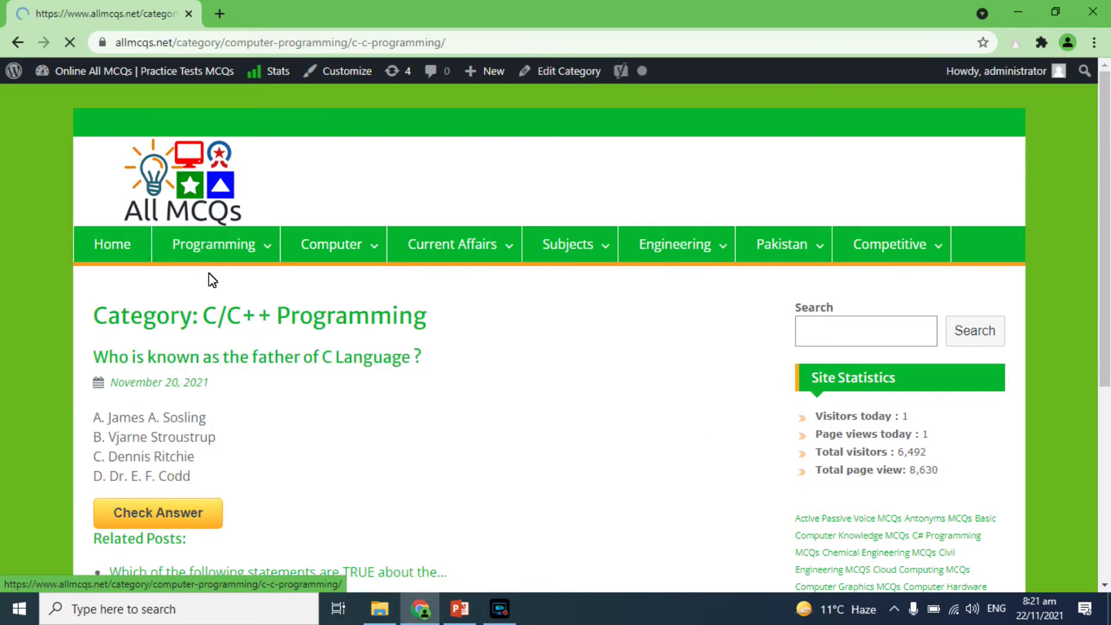
{"action": "scroll", "coordinate": [209, 274], "scroll_direction": "down", "scroll_amount": 2}
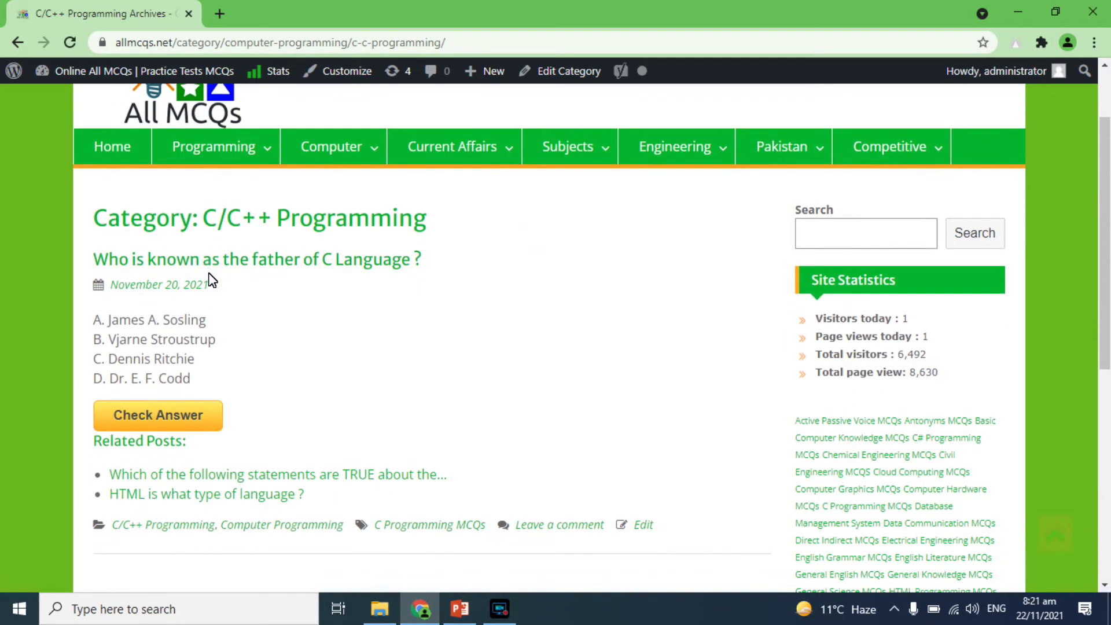
{"action": "left_click", "coordinate": [149, 228]}
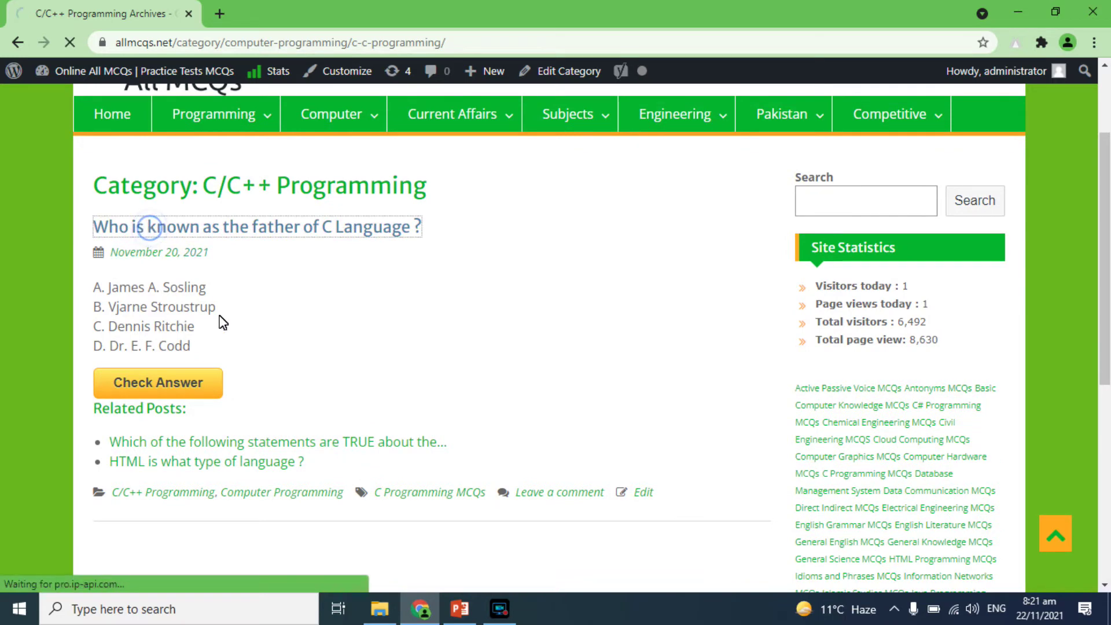
{"action": "scroll", "coordinate": [285, 439], "scroll_direction": "down", "scroll_amount": 3}
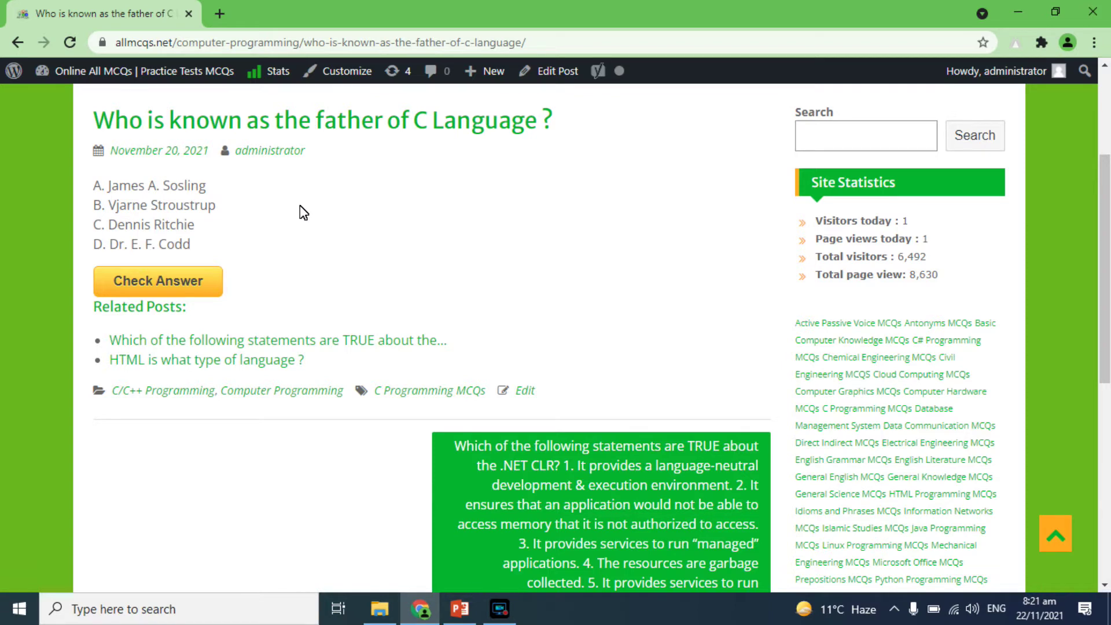
Open the allmcqs.net WordPress dashboard in a new browser tab and go to its page for adding plugins
{"action": "left_click", "coordinate": [221, 12]}
{"action": "type", "text": "allmcqs.net"}
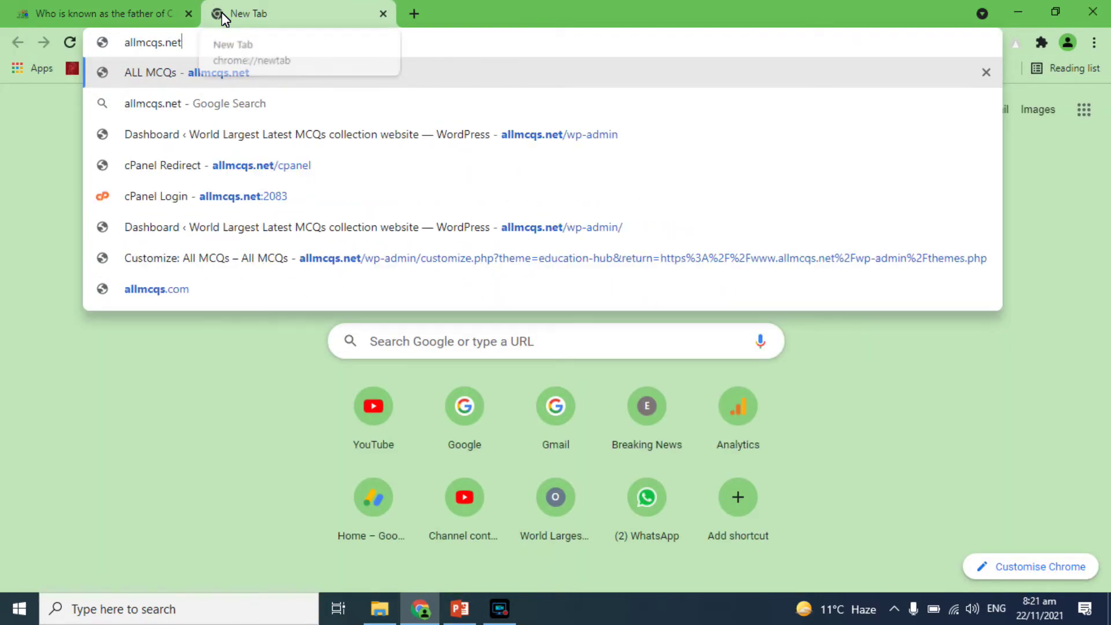
{"action": "left_click", "coordinate": [299, 130]}
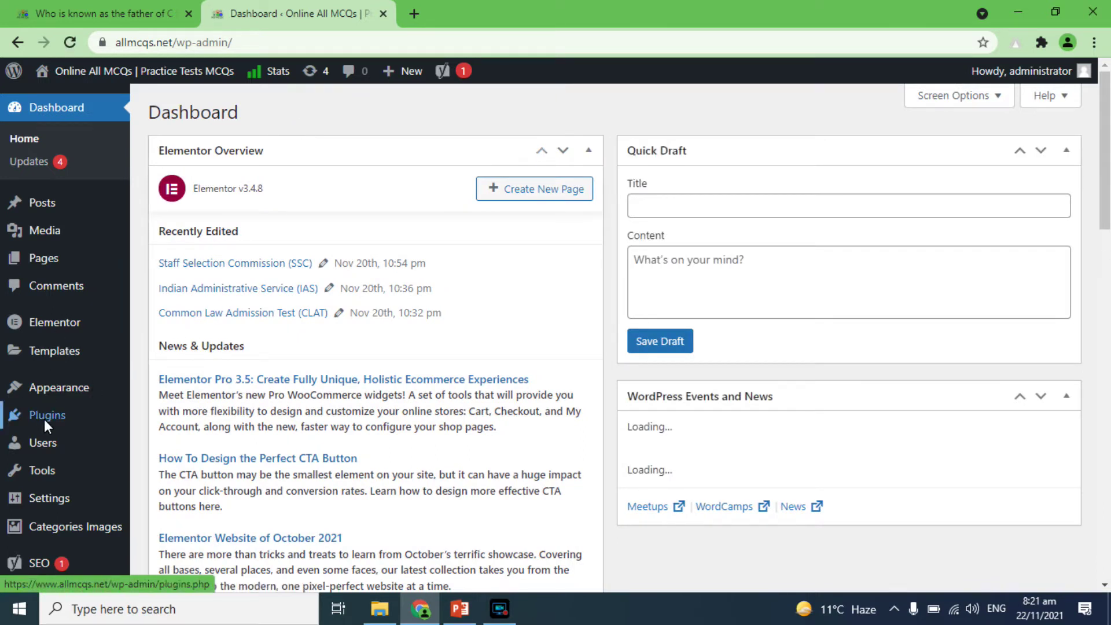
{"action": "mouse_move", "coordinate": [60, 416]}
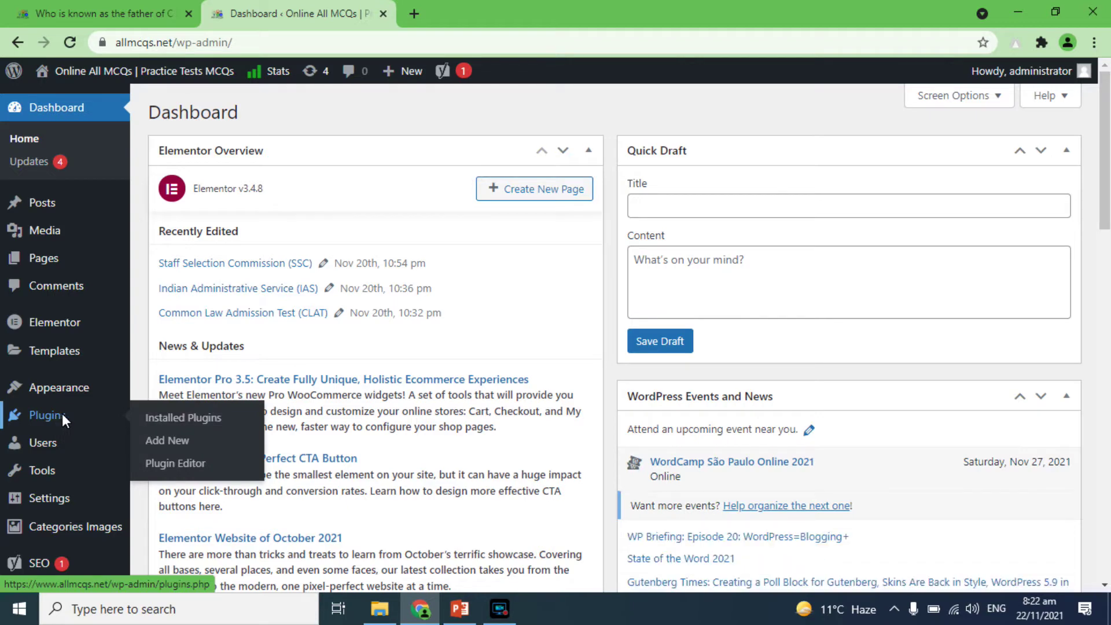
{"action": "left_click", "coordinate": [172, 439]}
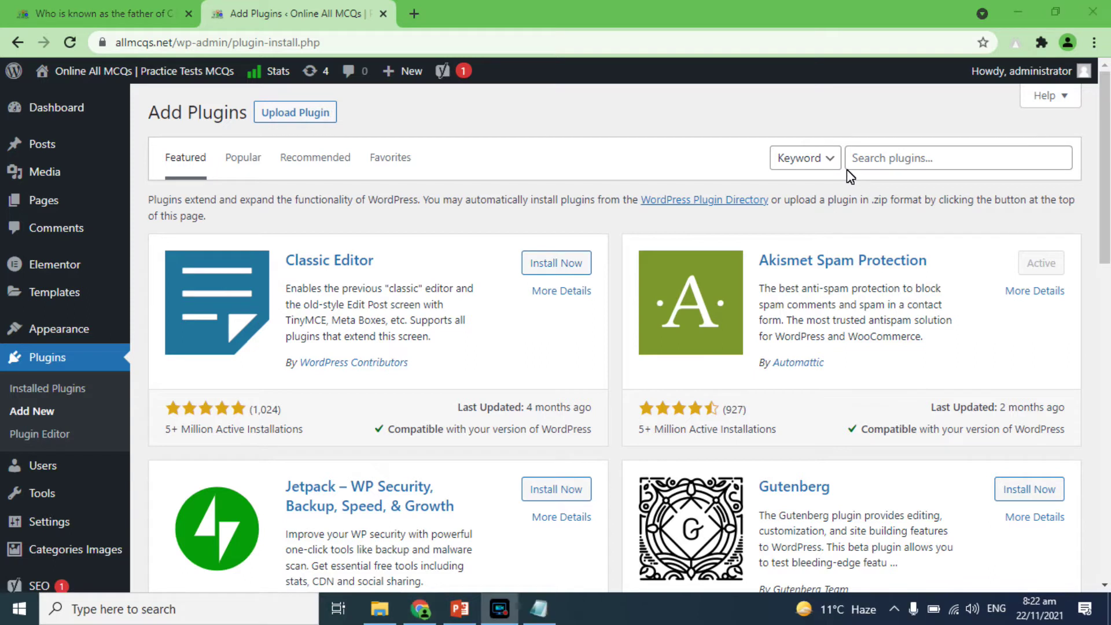
Search for "sassy social share" and install and activate the Social Sharing Plugin – Sassy Social Share
{"action": "left_click", "coordinate": [892, 156]}
{"action": "type", "text": "sassy"}
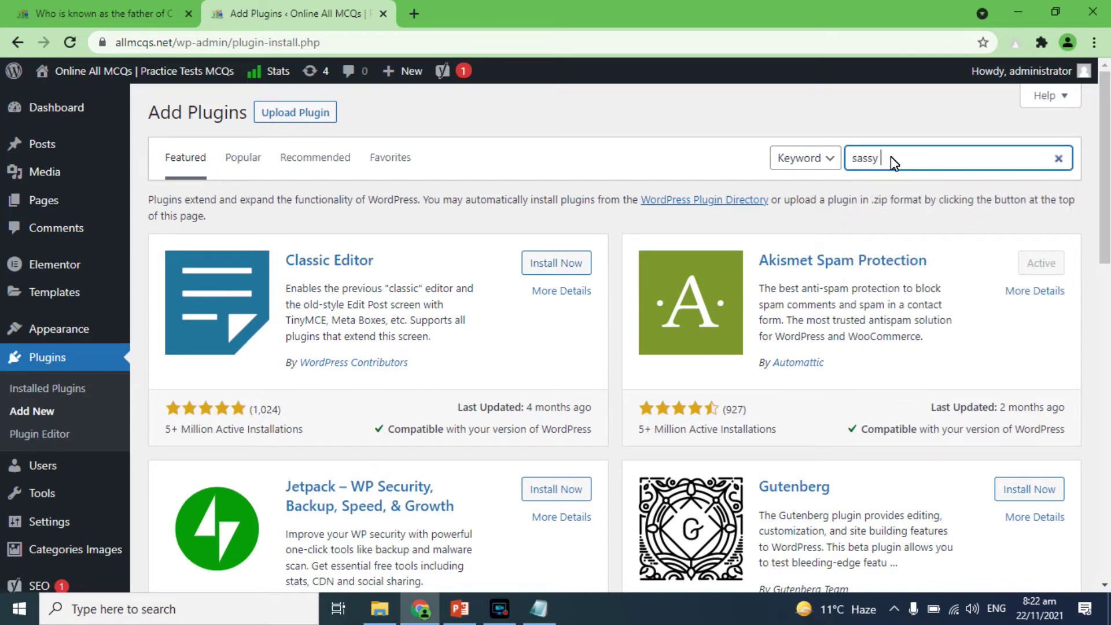
{"action": "type", "text": " social share"}
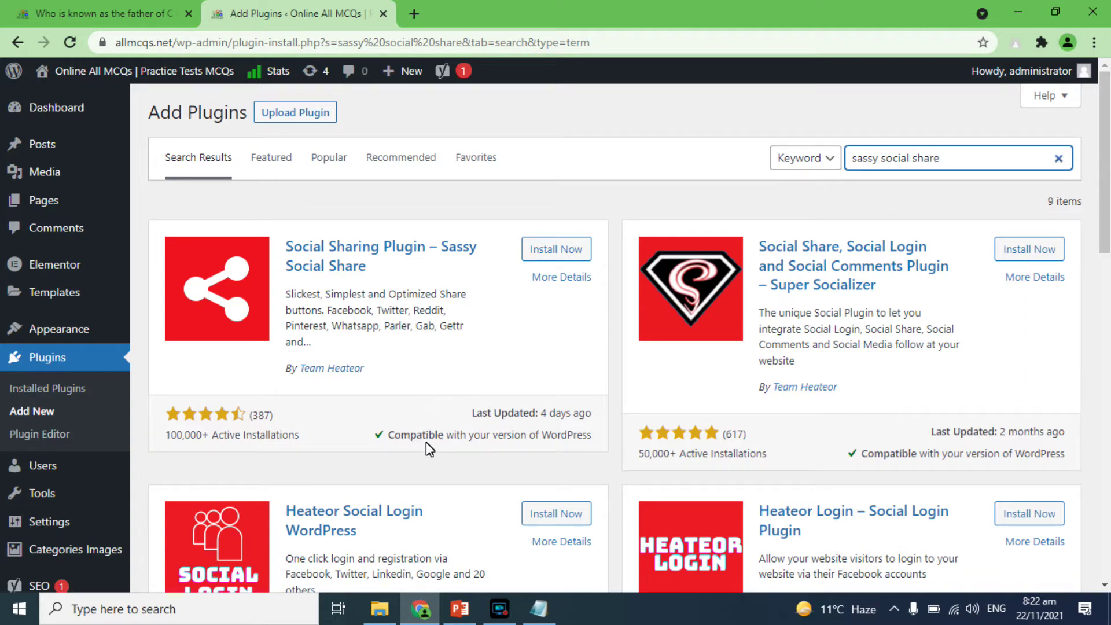
{"action": "left_click", "coordinate": [549, 254]}
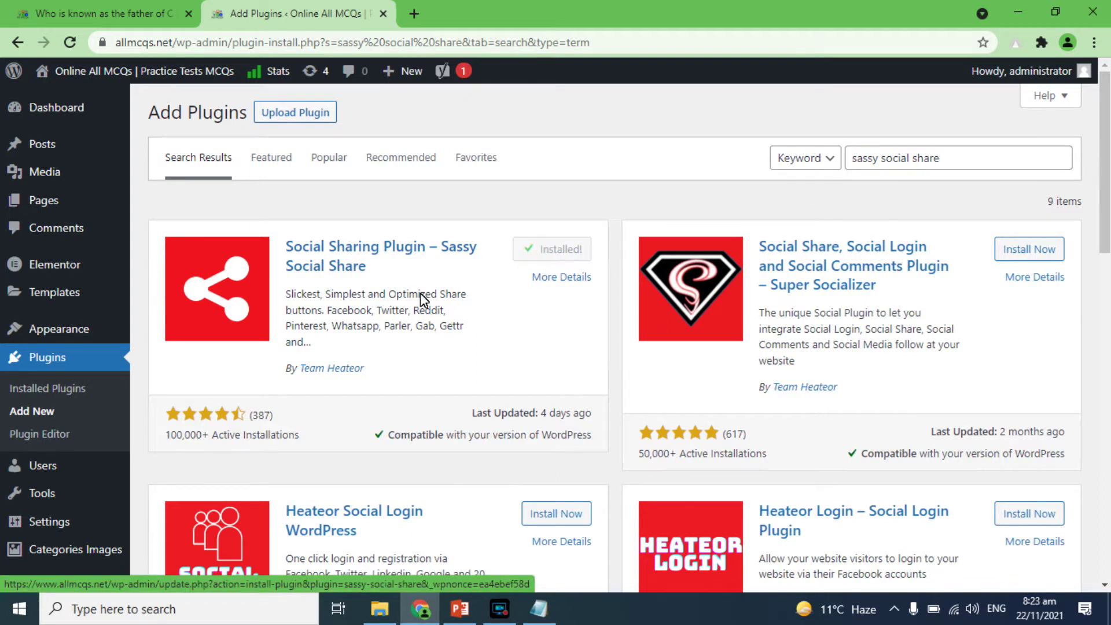
{"action": "left_click", "coordinate": [553, 248]}
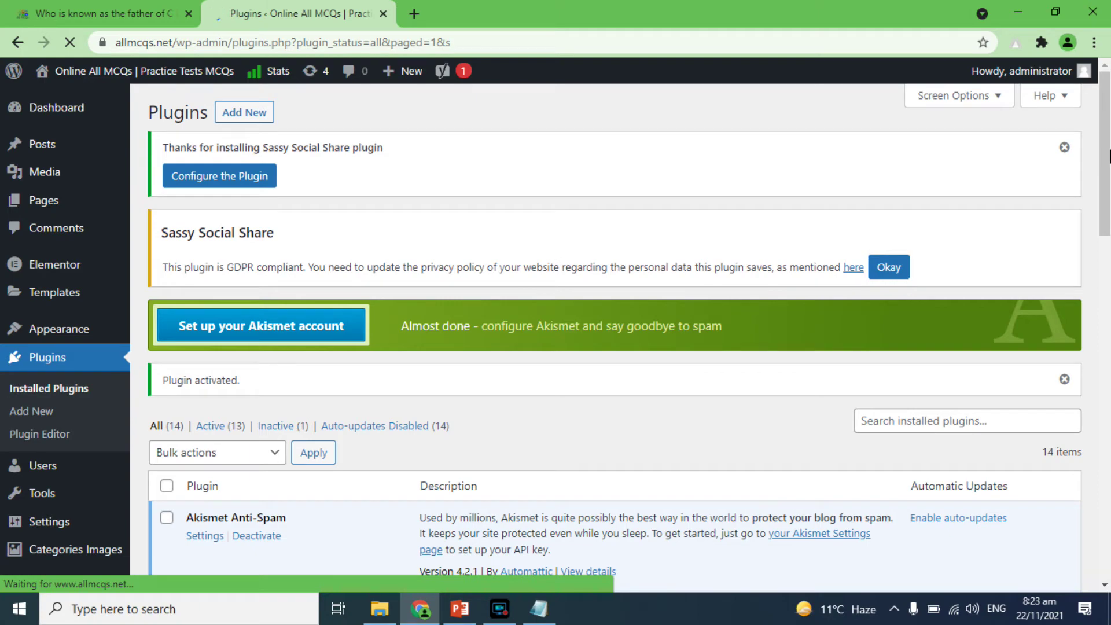
Find Sassy Social Share in the installed plugins list and open the plugin's configuration guide
{"action": "left_click_drag", "start_coordinate": [1102, 153], "coordinate": [1102, 378]}
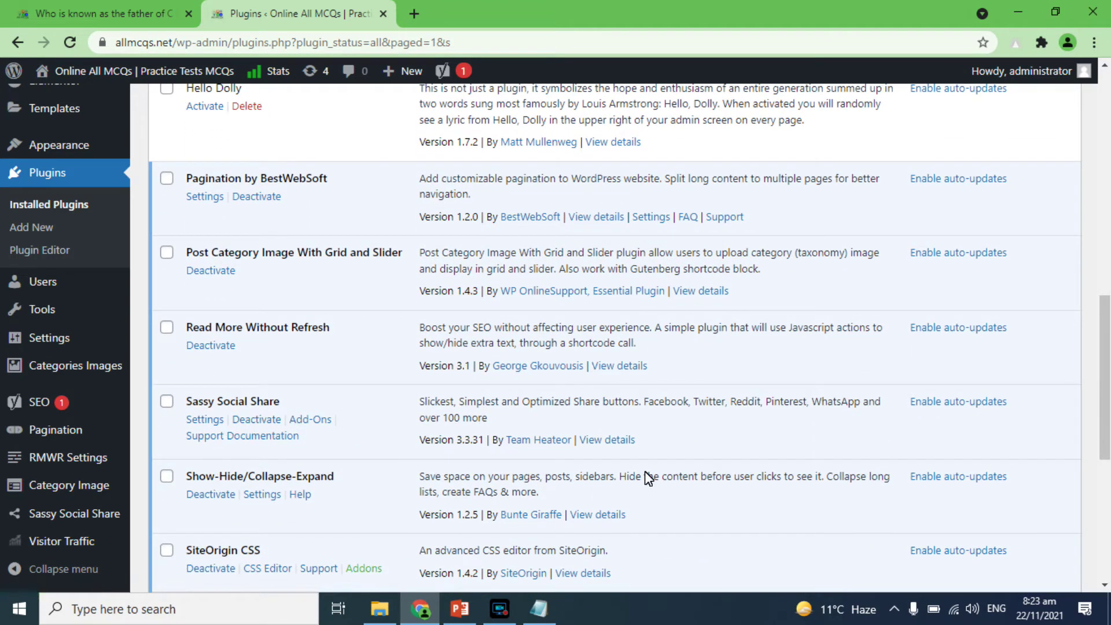
{"action": "left_click_drag", "start_coordinate": [1106, 350], "coordinate": [1046, 94]}
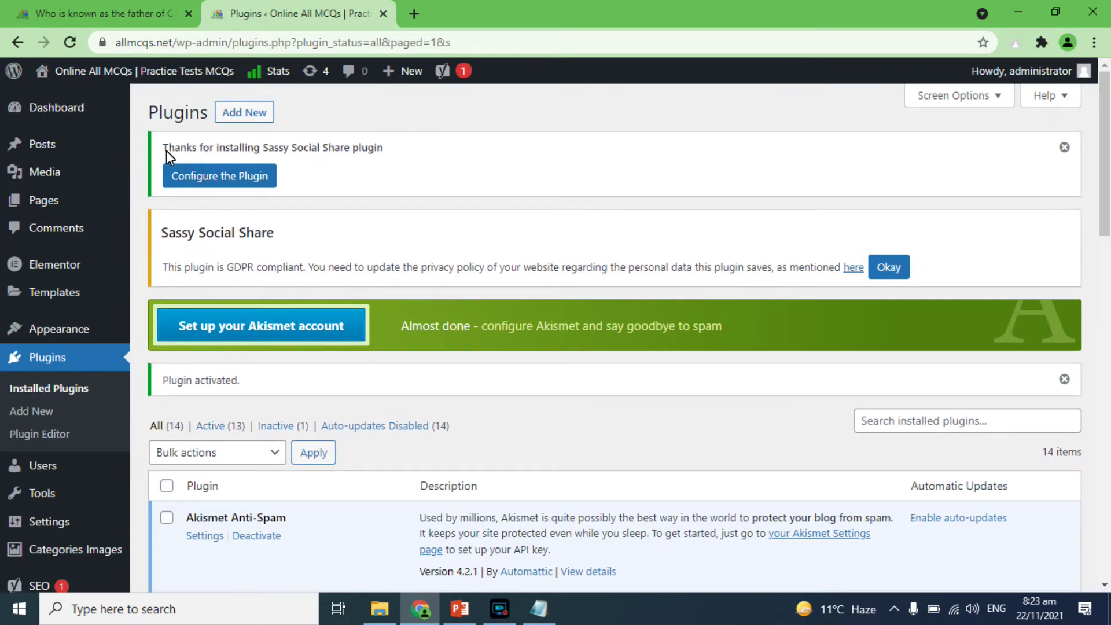
{"action": "left_click", "coordinate": [222, 179]}
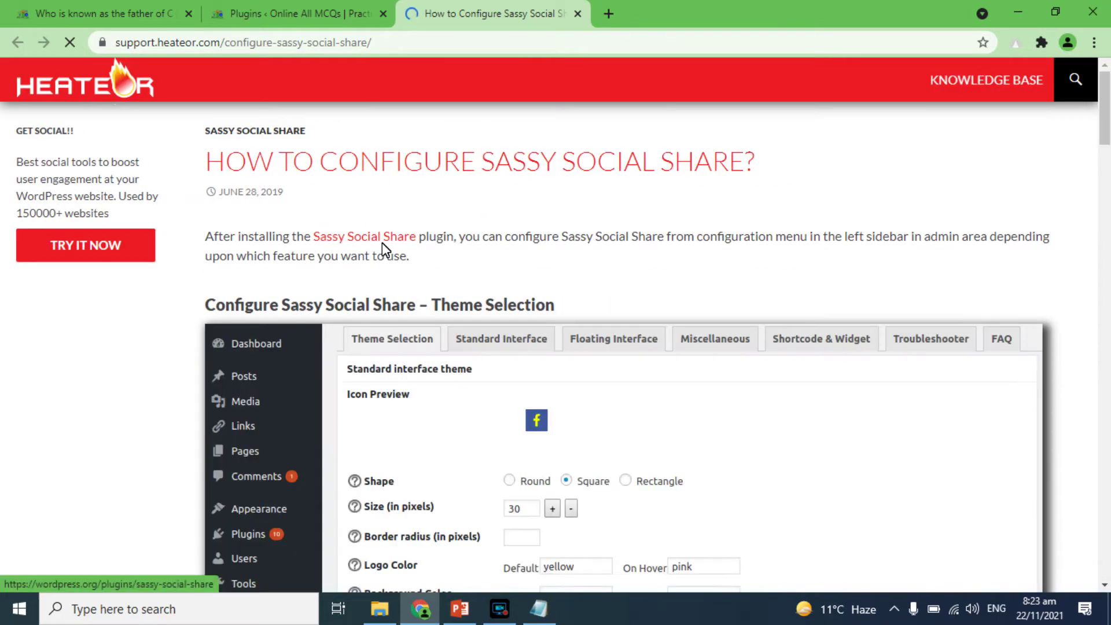
Return to the WordPress plugins page and open the Sassy Social Share settings
{"action": "left_click", "coordinate": [326, 8]}
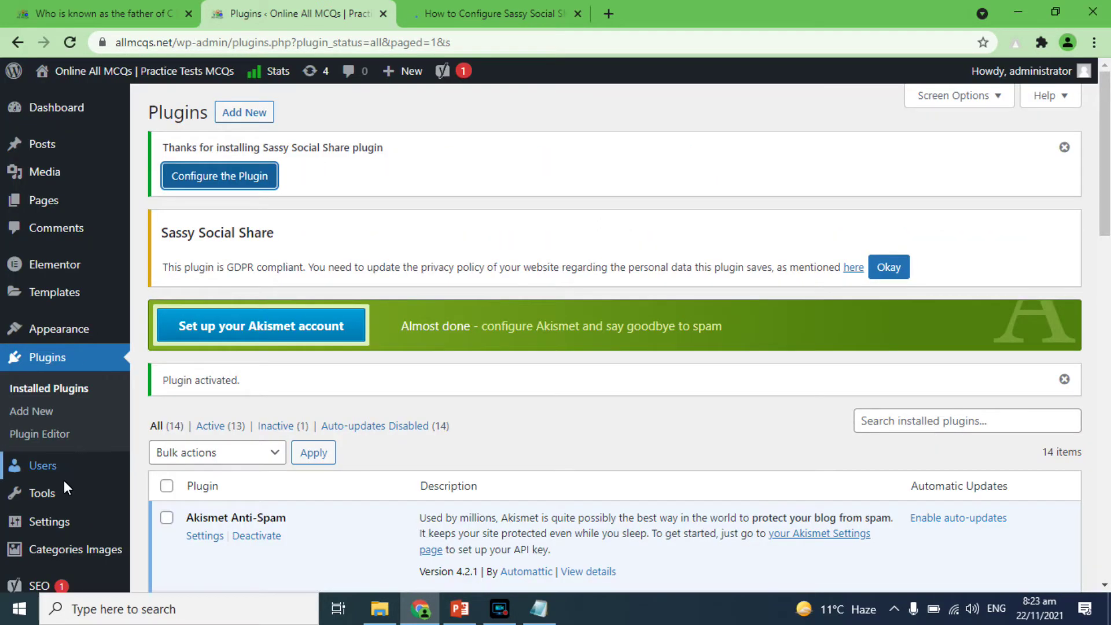
{"action": "mouse_move", "coordinate": [55, 502]}
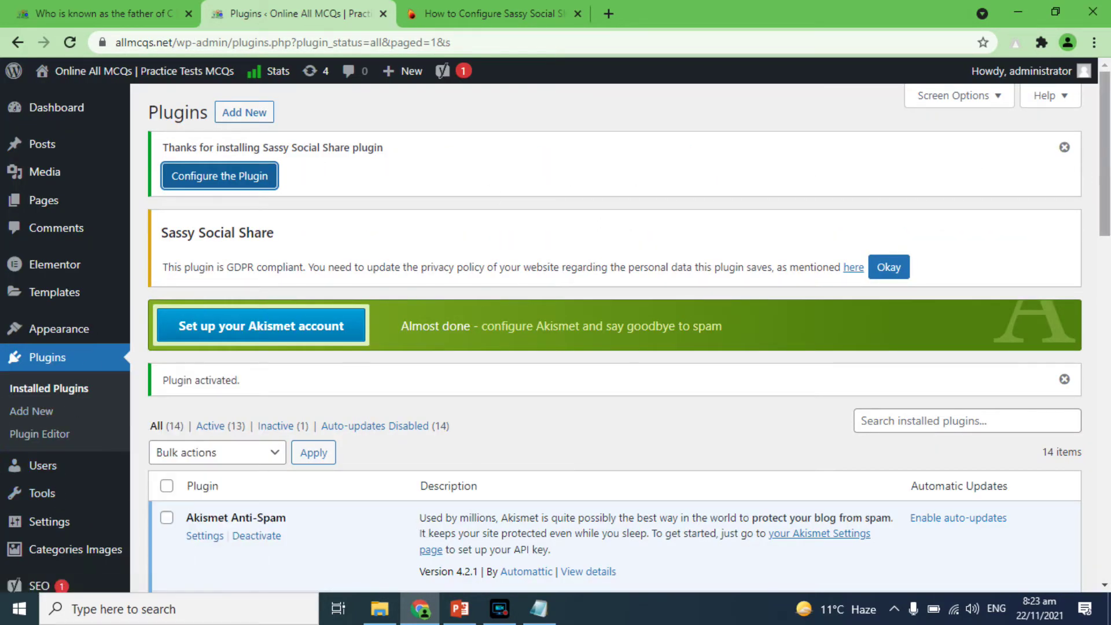
{"action": "left_click_drag", "start_coordinate": [1108, 162], "coordinate": [1108, 264]}
{"action": "mouse_move", "coordinate": [42, 513]}
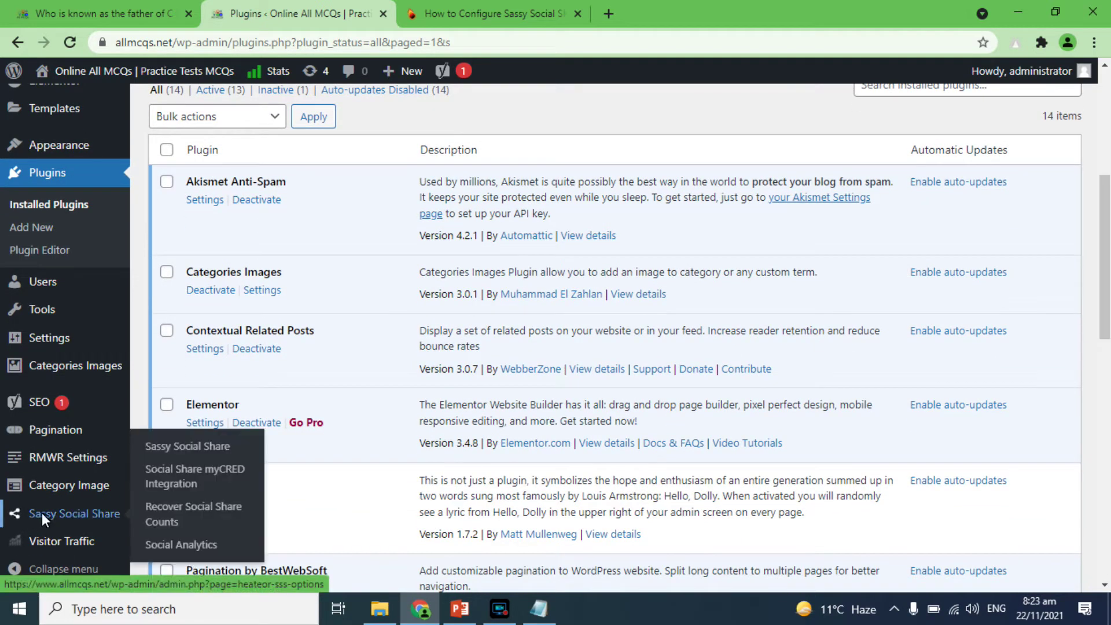
{"action": "left_click", "coordinate": [58, 511]}
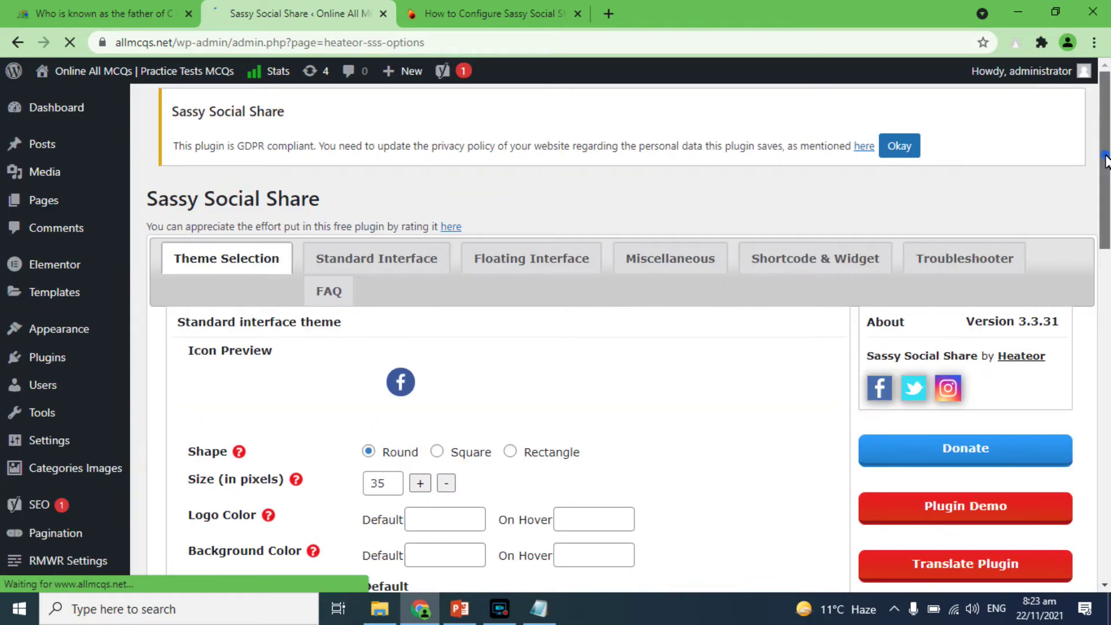
Preview the Square and Rectangle icon shapes for the standard interface theme, and set the shape back to Round
{"action": "left_click_drag", "start_coordinate": [1107, 157], "coordinate": [1107, 232]}
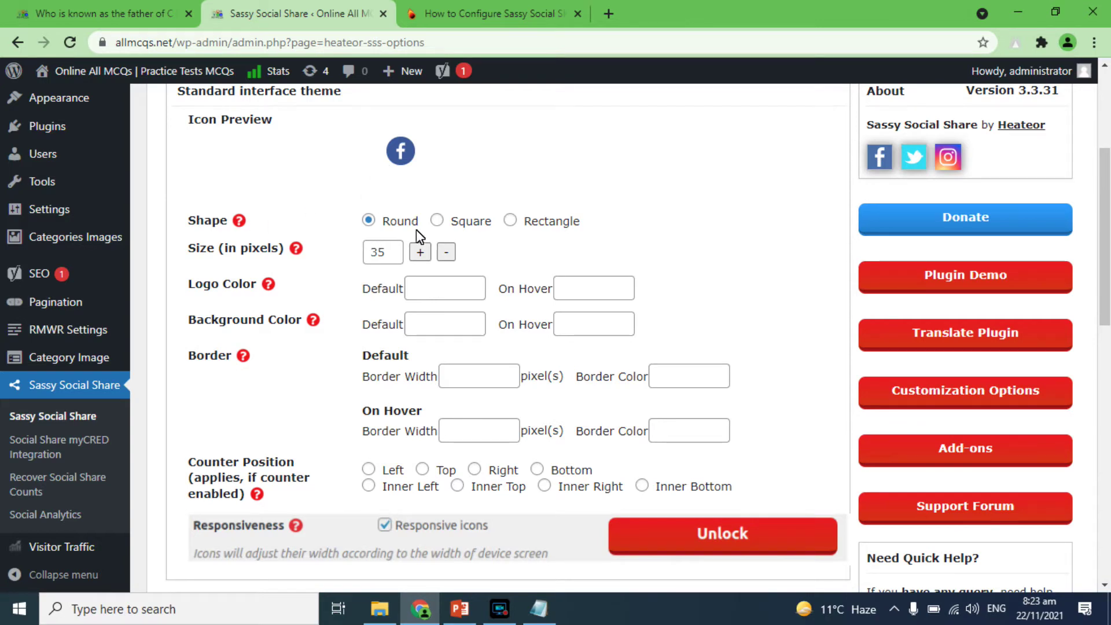
{"action": "left_click_drag", "start_coordinate": [1107, 252], "coordinate": [1098, 160]}
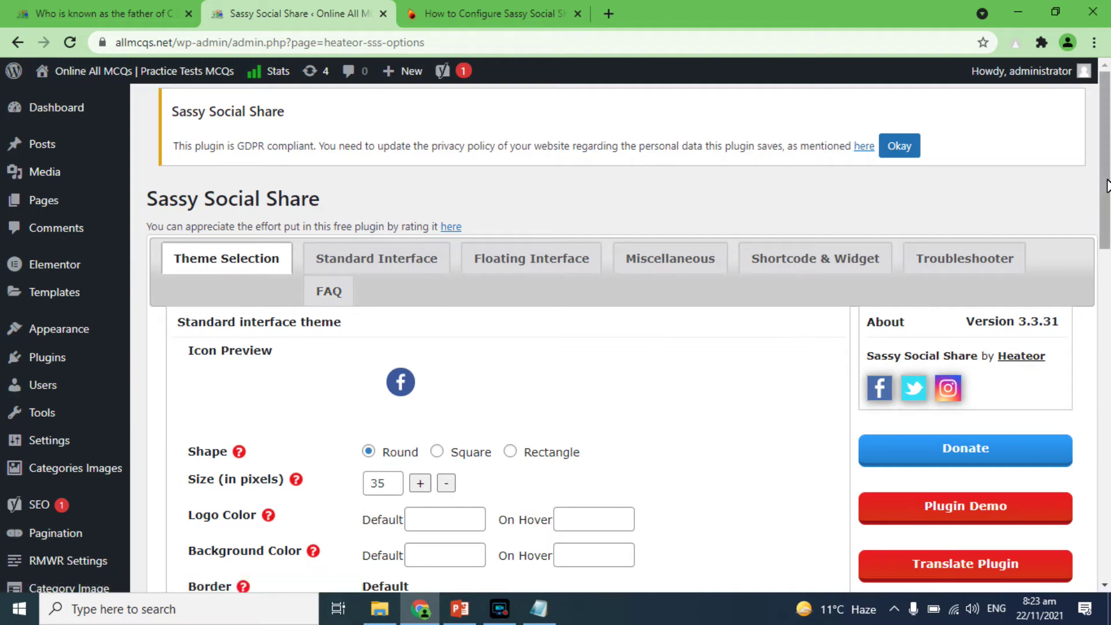
{"action": "scroll", "coordinate": [1108, 185], "scroll_direction": "down", "scroll_amount": 3}
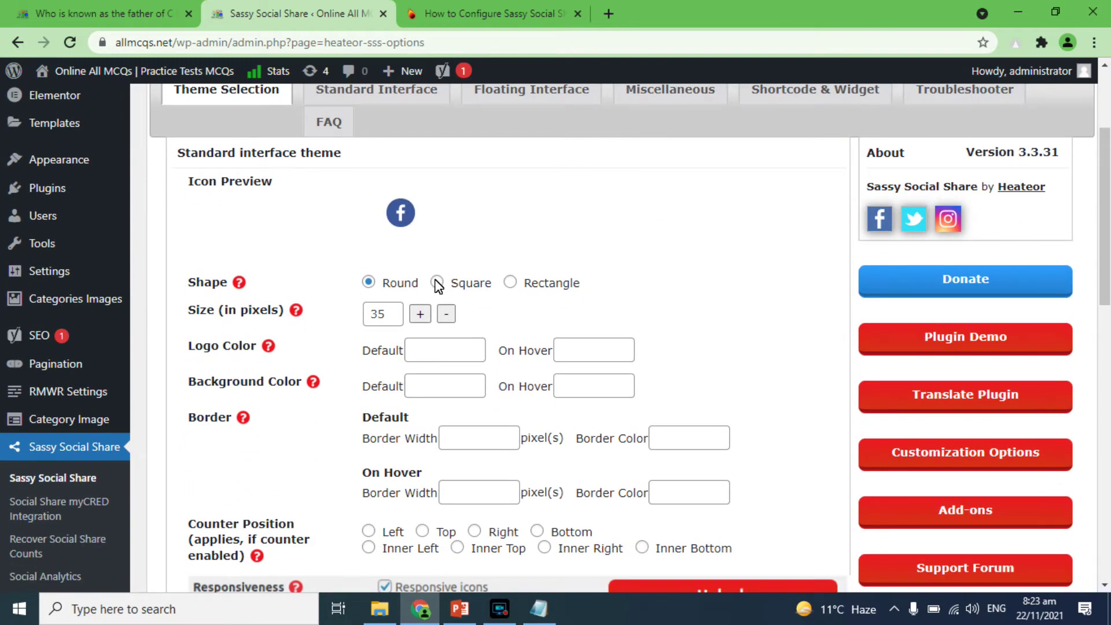
{"action": "left_click", "coordinate": [437, 283]}
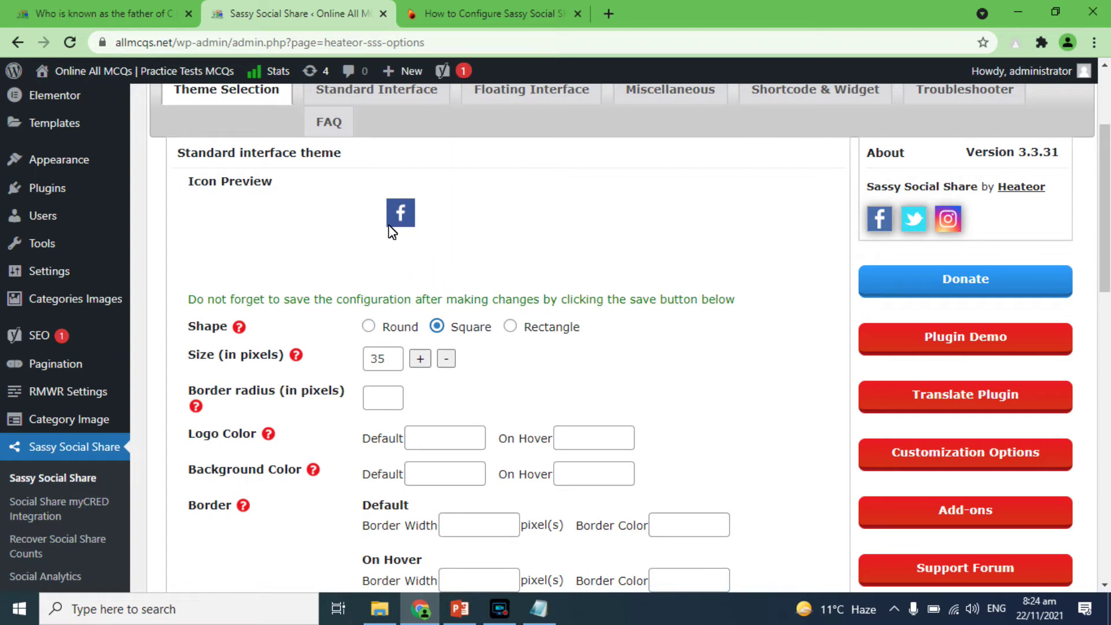
{"action": "left_click", "coordinate": [511, 327]}
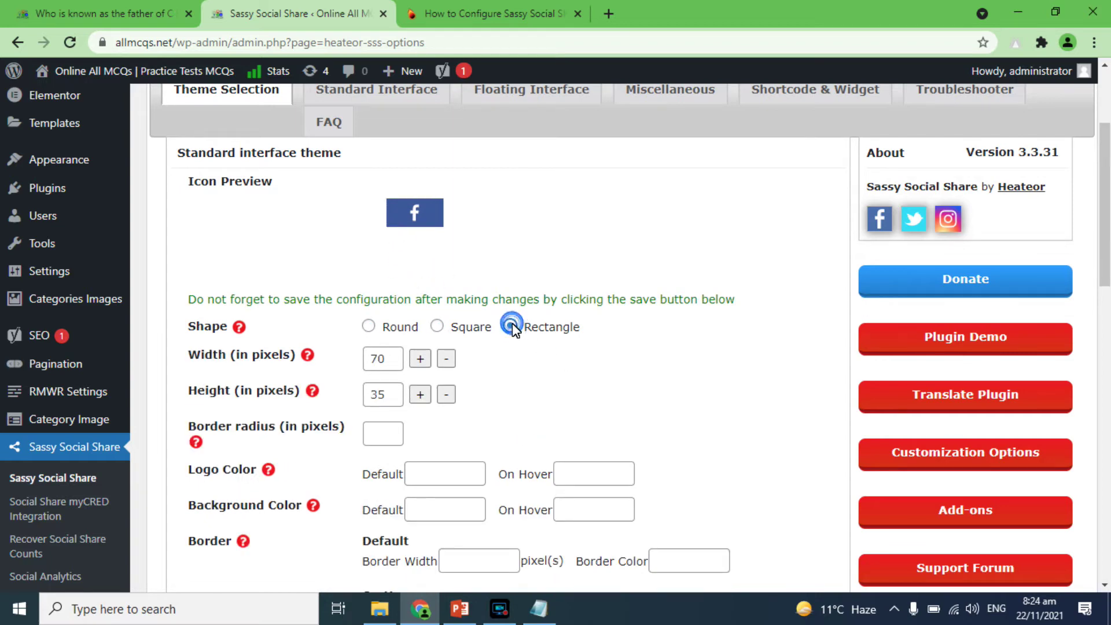
{"action": "left_click", "coordinate": [368, 327]}
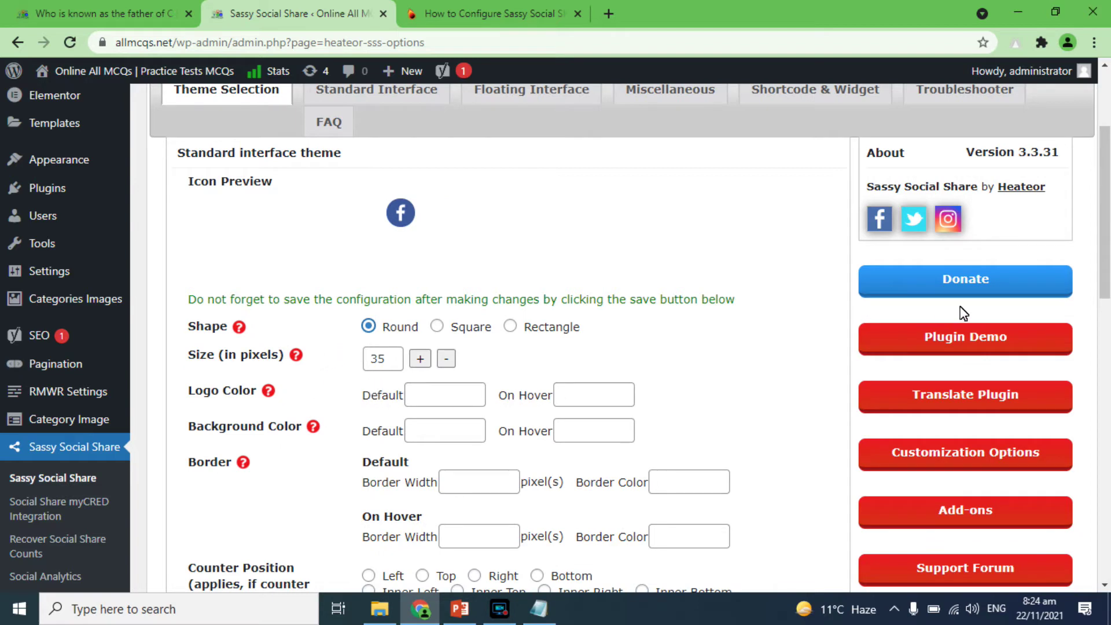
Look over the floating interface theme settings, and reload the "Who is known as the father of C Language ?" post to check its share icons
{"action": "scroll", "coordinate": [1108, 207], "scroll_direction": "down", "scroll_amount": 4}
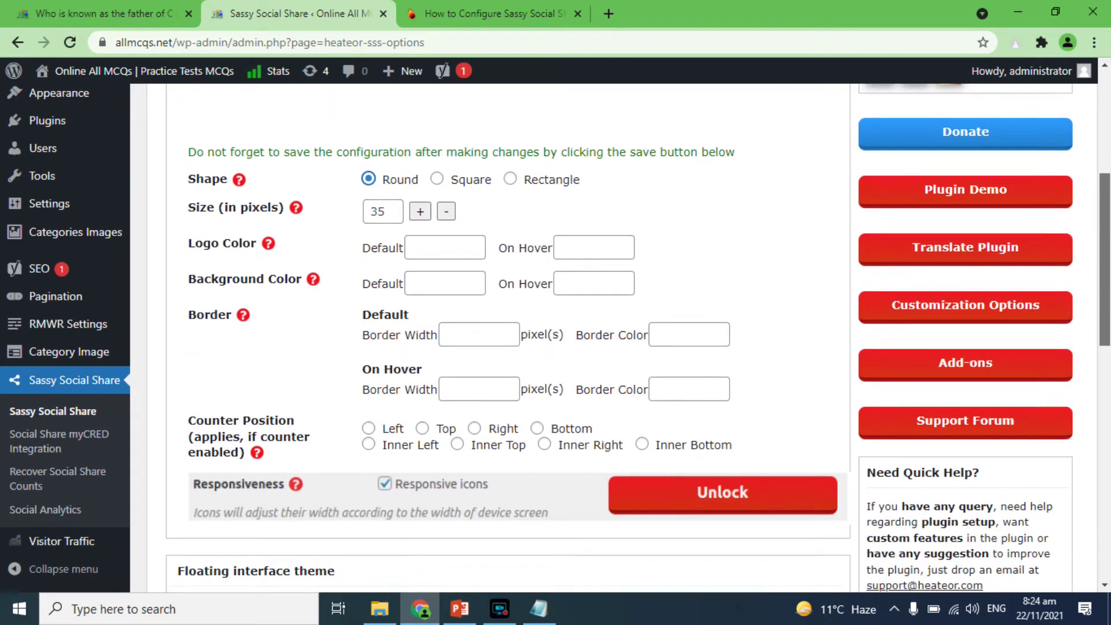
{"action": "scroll", "coordinate": [1108, 364], "scroll_direction": "down", "scroll_amount": 5}
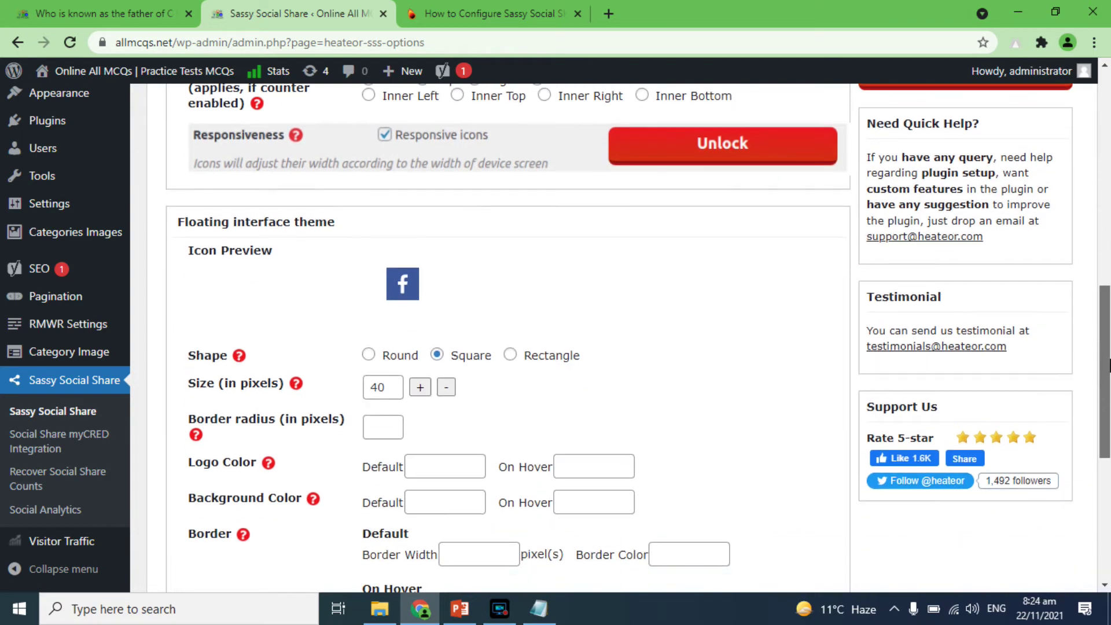
{"action": "scroll", "coordinate": [1108, 364], "scroll_direction": "down", "scroll_amount": 6}
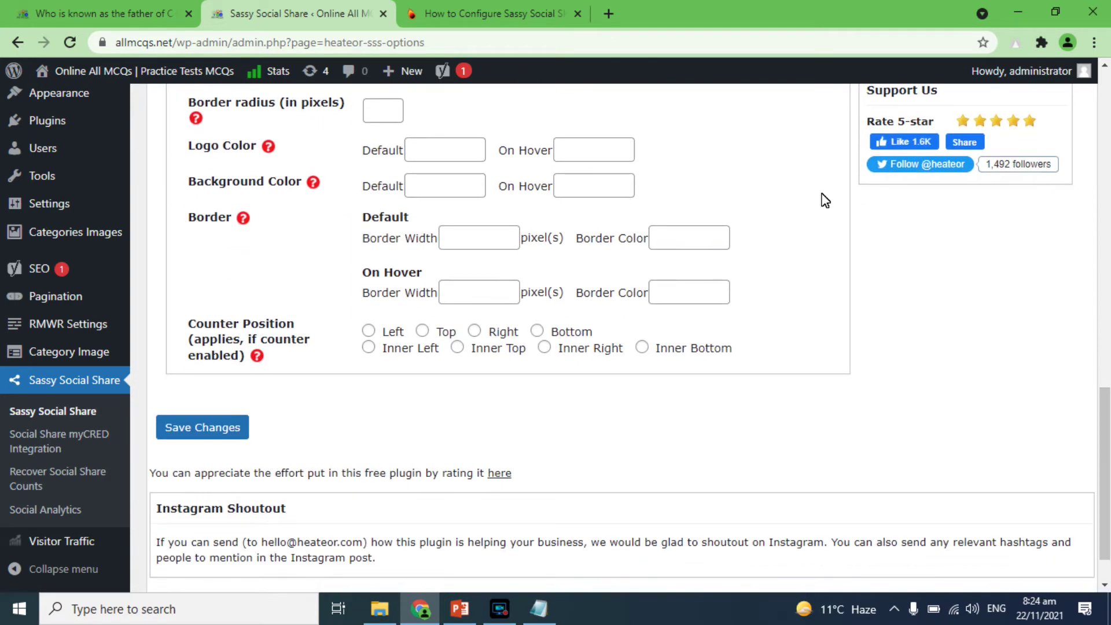
{"action": "left_click", "coordinate": [106, 11]}
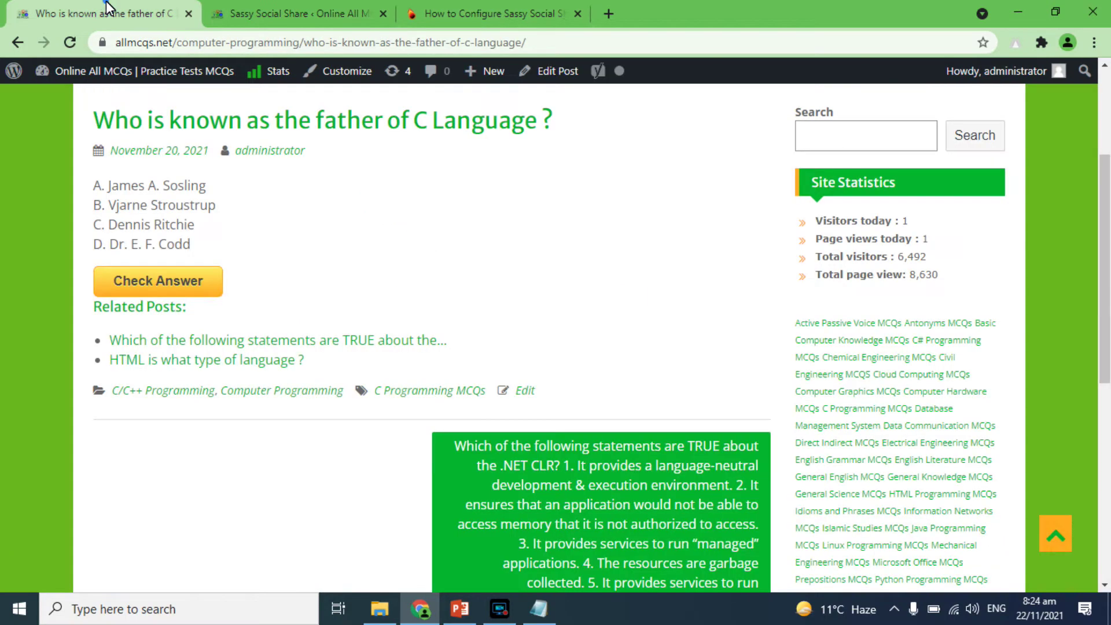
{"action": "left_click", "coordinate": [70, 43]}
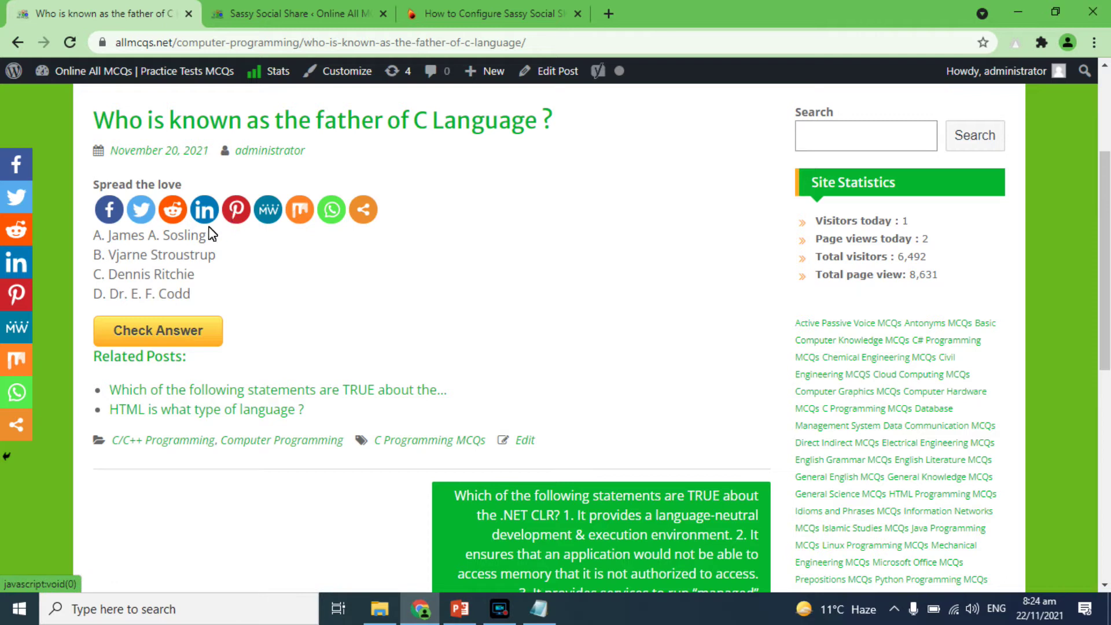
Try sharing the post to Facebook, and tweet the post using its Twitter share icon, checking it in the timeline
{"action": "left_click", "coordinate": [112, 206]}
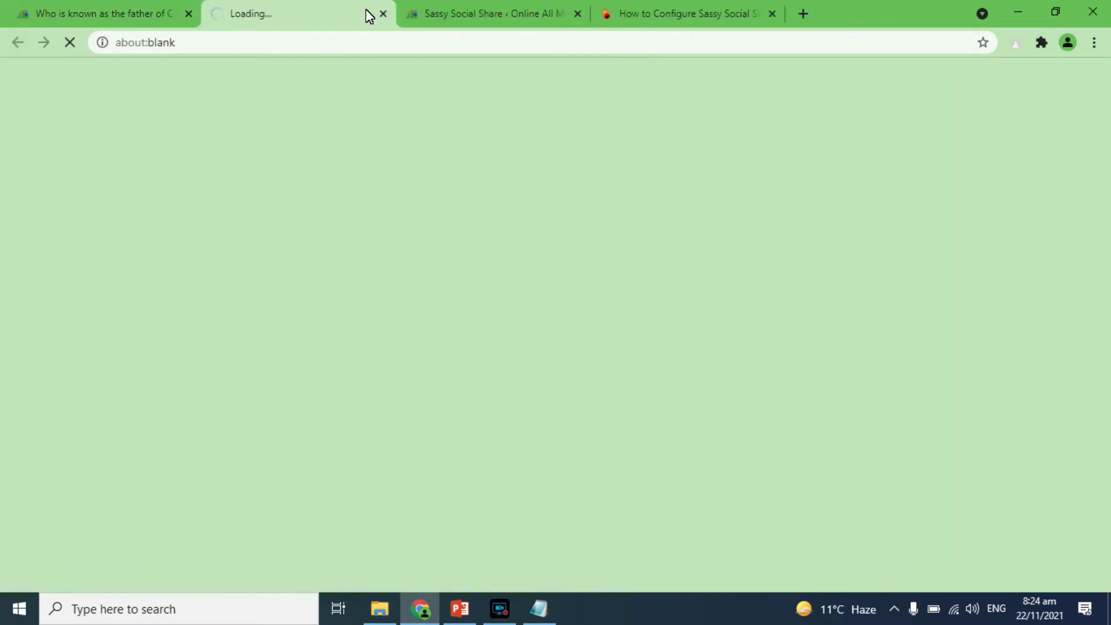
{"action": "left_click", "coordinate": [382, 13]}
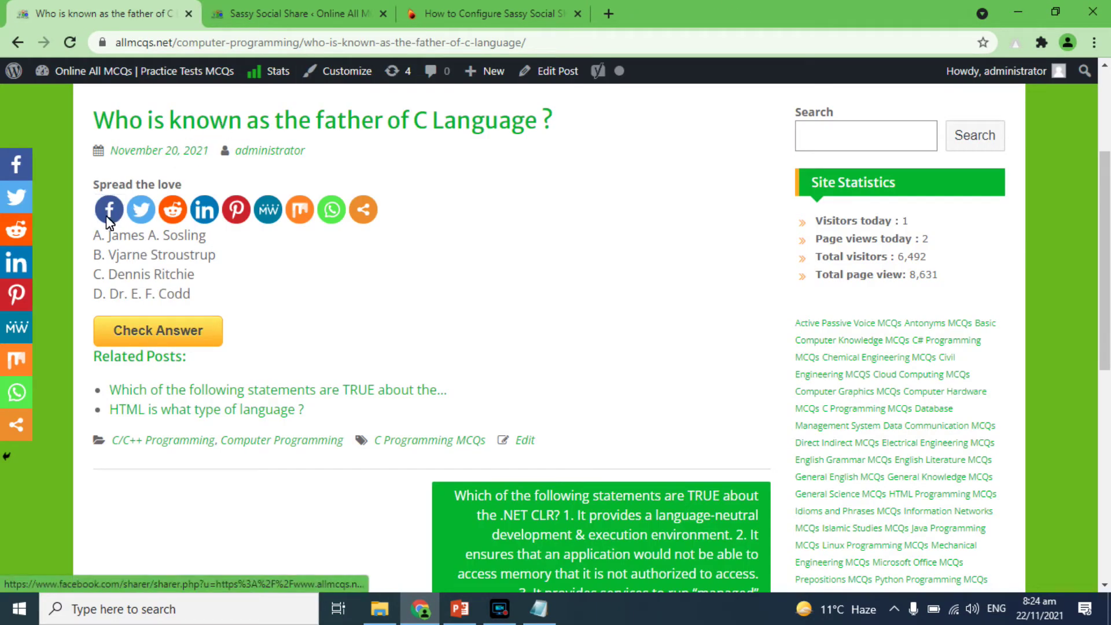
{"action": "left_click", "coordinate": [134, 209]}
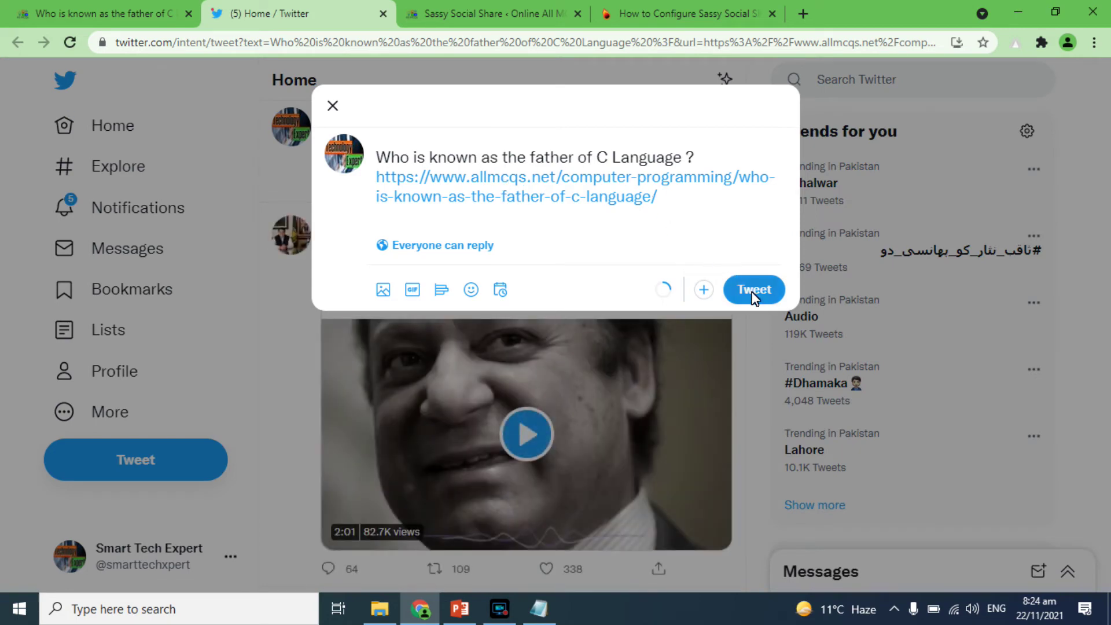
{"action": "left_click", "coordinate": [753, 292]}
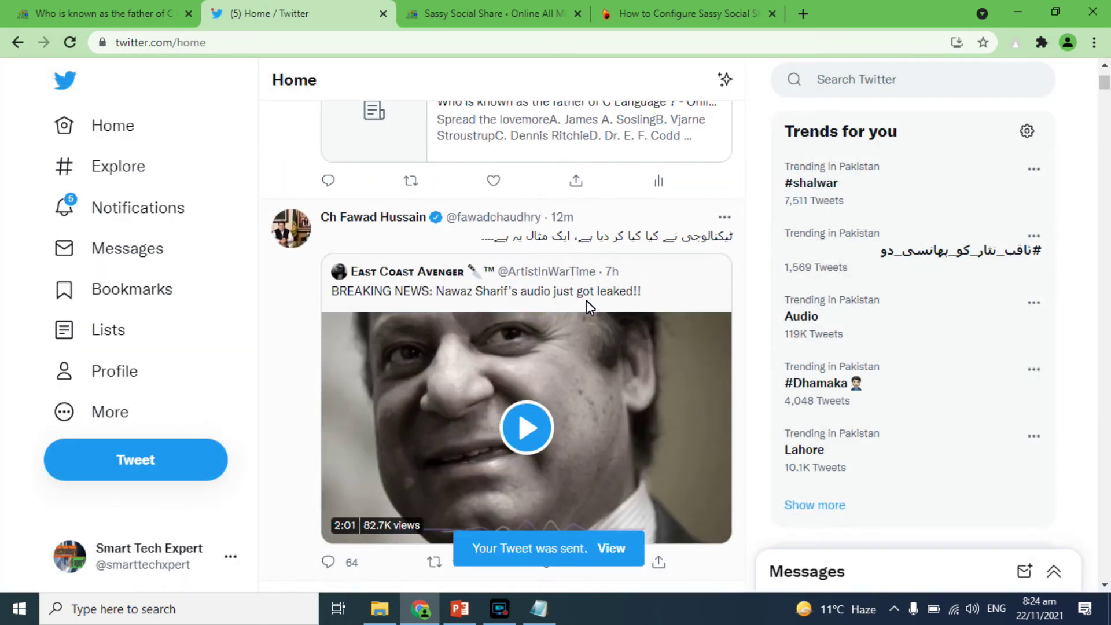
{"action": "left_click", "coordinate": [1105, 67]}
{"action": "left_click", "coordinate": [1104, 67]}
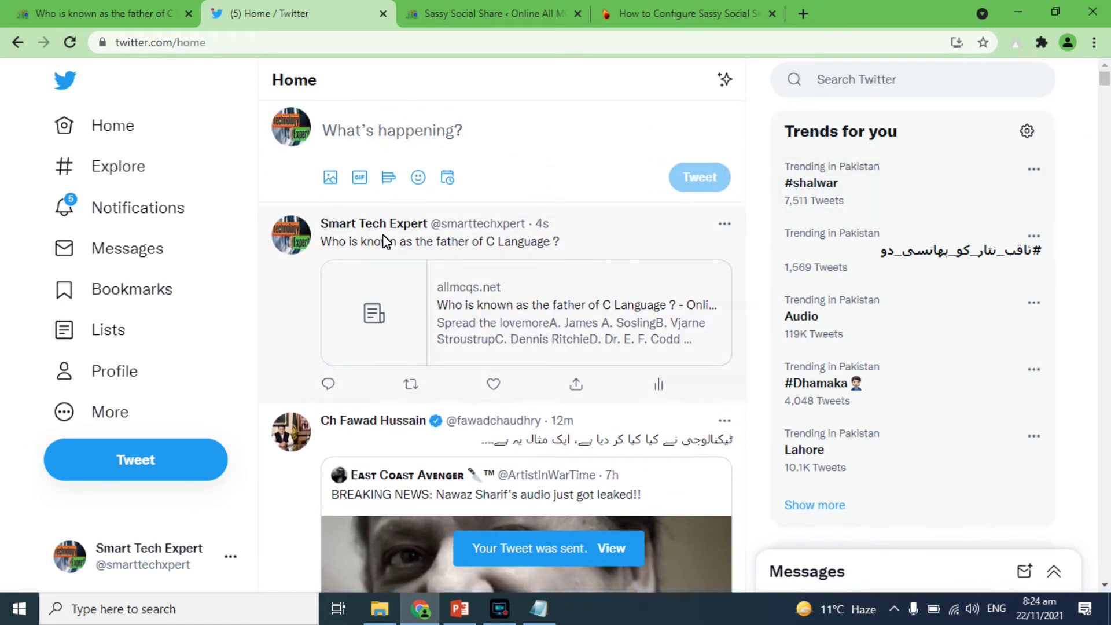
Return to the site, go to its home page, and open the "Name of the screen that recognizes touch input is :" post from Basic Computer Knowledge
{"action": "left_click", "coordinate": [169, 7]}
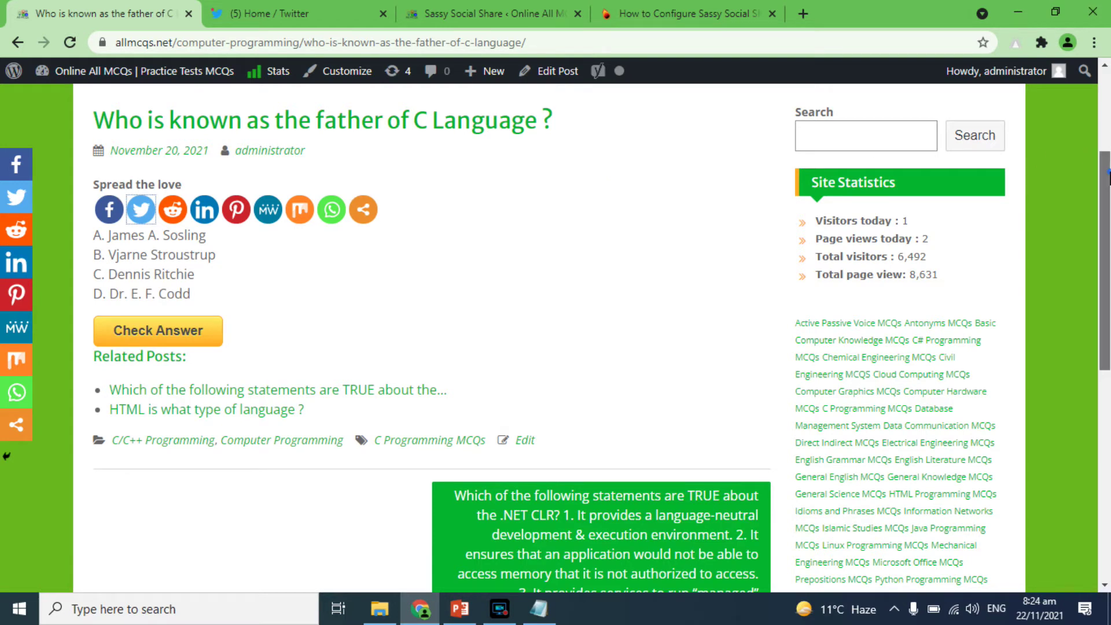
{"action": "scroll", "coordinate": [298, 310], "scroll_direction": "up", "scroll_amount": 3}
{"action": "left_click", "coordinate": [113, 246]}
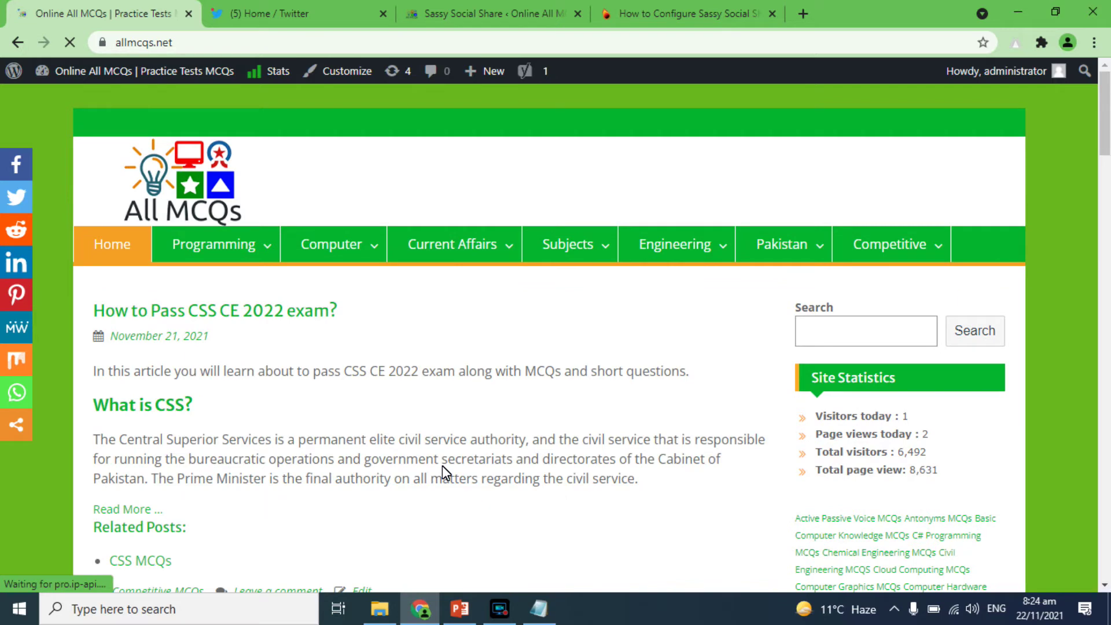
{"action": "mouse_move", "coordinate": [348, 248]}
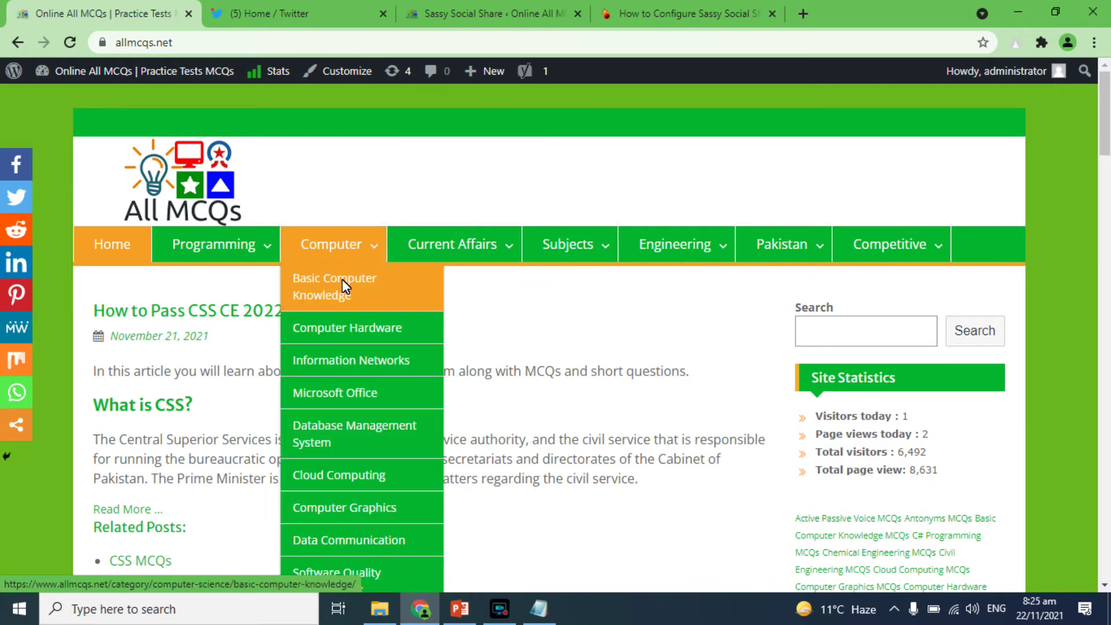
{"action": "left_click", "coordinate": [342, 279]}
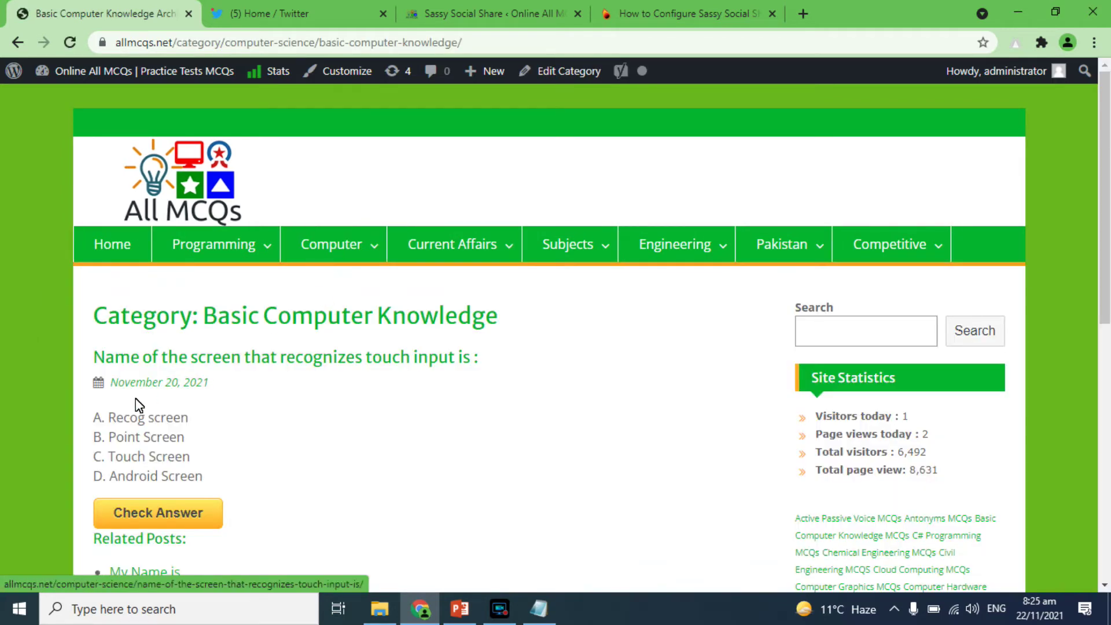
{"action": "left_click", "coordinate": [400, 357]}
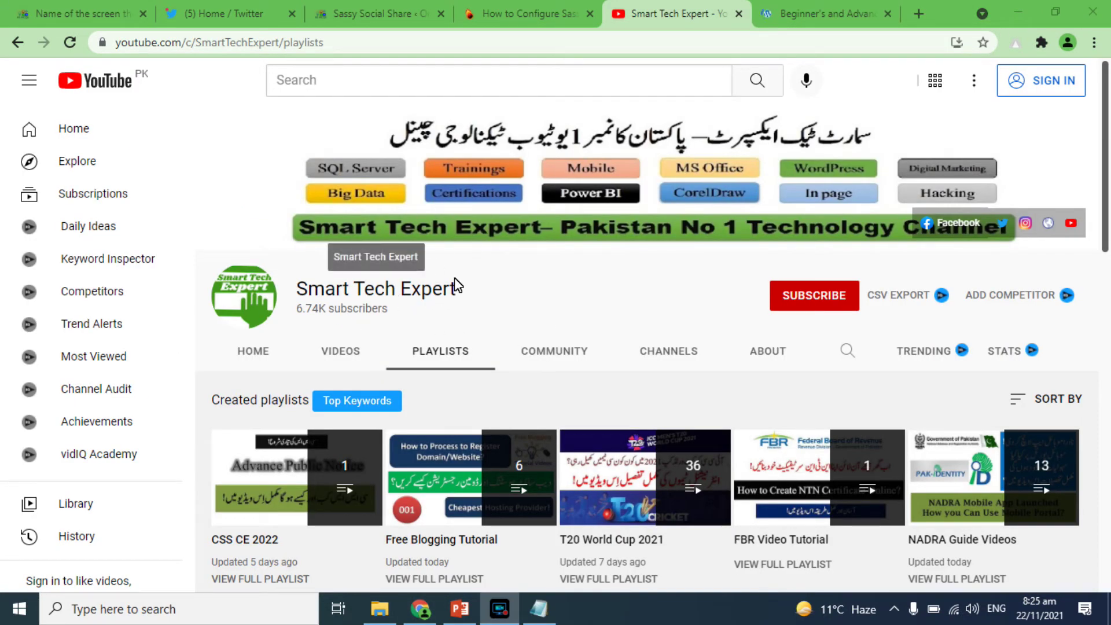
Look through the created playlists on the Smart Tech Expert YouTube channel
{"action": "left_click_drag", "start_coordinate": [1100, 177], "coordinate": [1106, 337]}
{"action": "scroll", "coordinate": [646, 367], "scroll_direction": "down", "scroll_amount": 2}
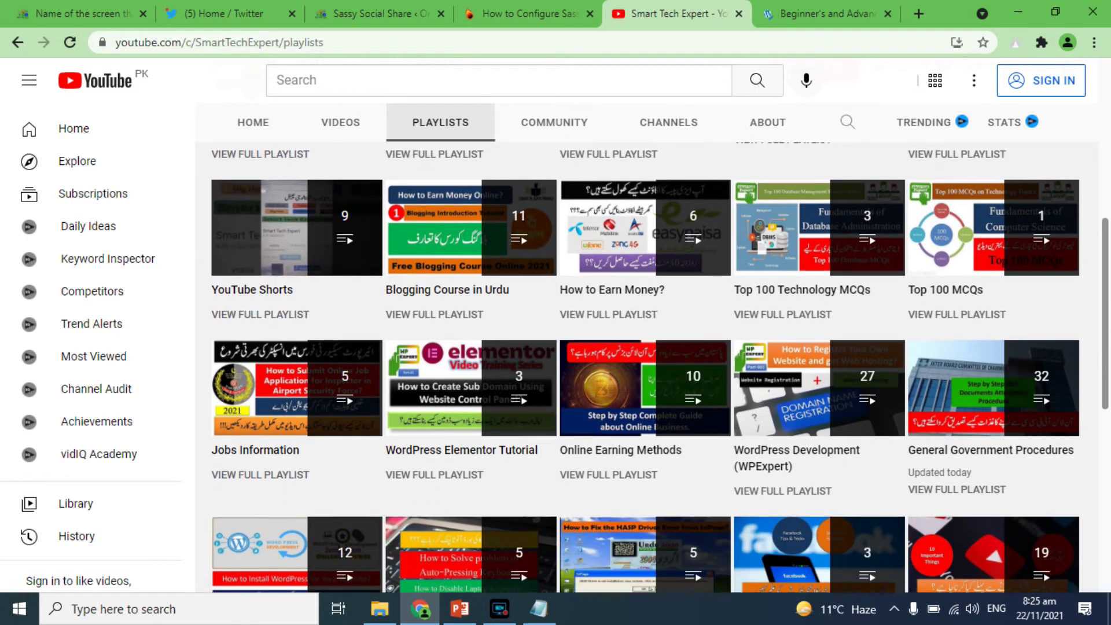
{"action": "scroll", "coordinate": [646, 366], "scroll_direction": "down", "scroll_amount": 1}
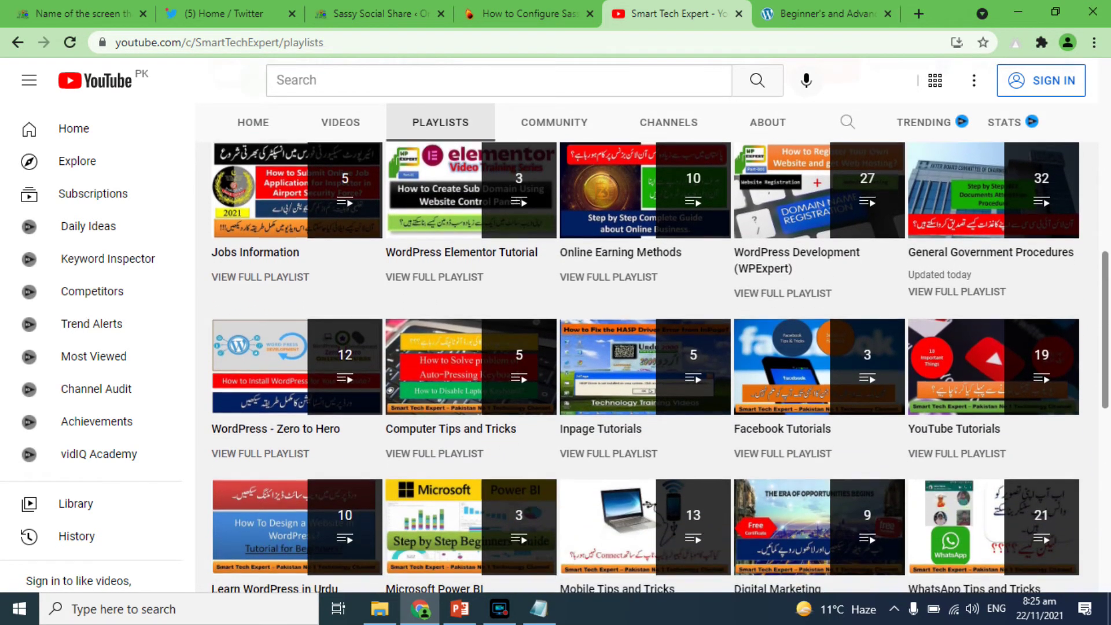
{"action": "scroll", "coordinate": [646, 366], "scroll_direction": "down", "scroll_amount": 1}
{"action": "scroll", "coordinate": [646, 367], "scroll_direction": "up", "scroll_amount": 1}
{"action": "scroll", "coordinate": [646, 367], "scroll_direction": "down", "scroll_amount": 1}
{"action": "scroll", "coordinate": [646, 366], "scroll_direction": "down", "scroll_amount": 2}
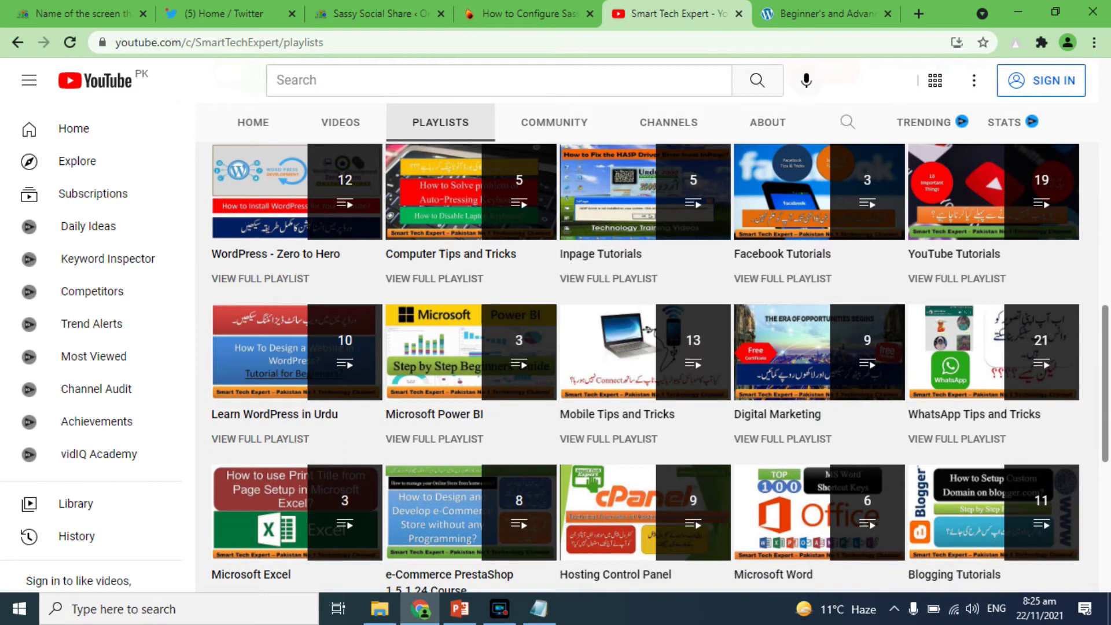
{"action": "scroll", "coordinate": [647, 367], "scroll_direction": "down", "scroll_amount": 2}
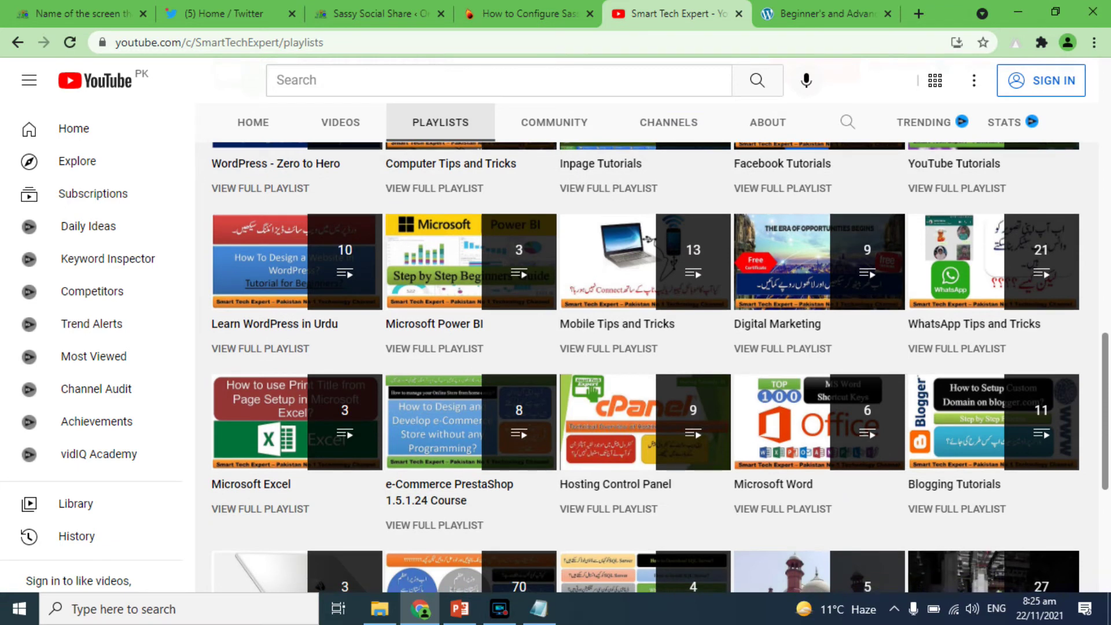
{"action": "scroll", "coordinate": [646, 367], "scroll_direction": "down", "scroll_amount": 2}
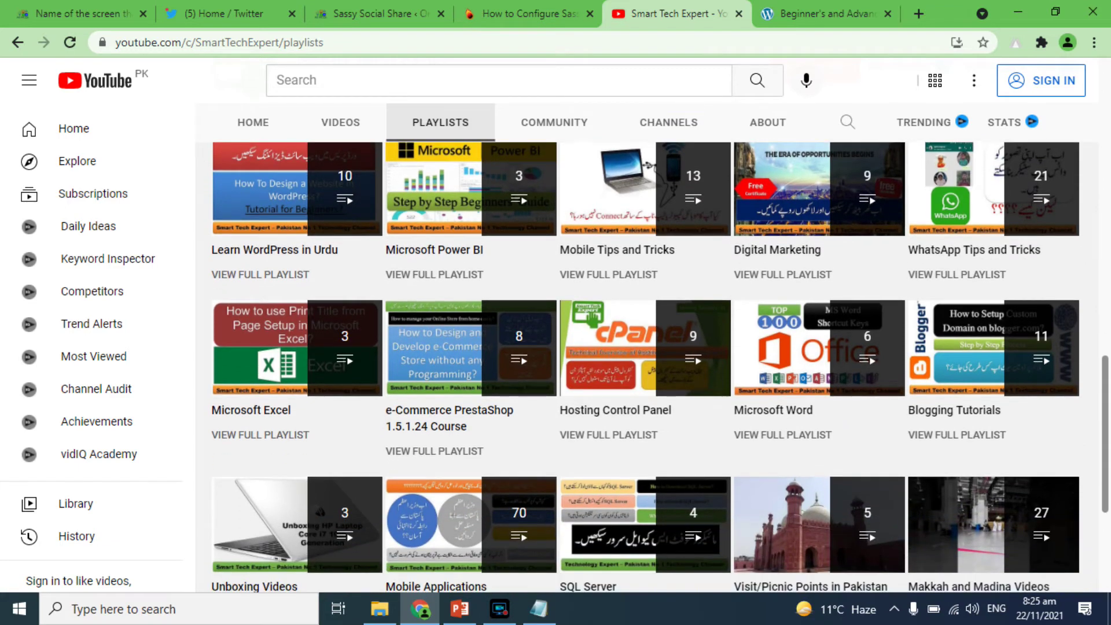
{"action": "scroll", "coordinate": [660, 366], "scroll_direction": "down", "scroll_amount": 1}
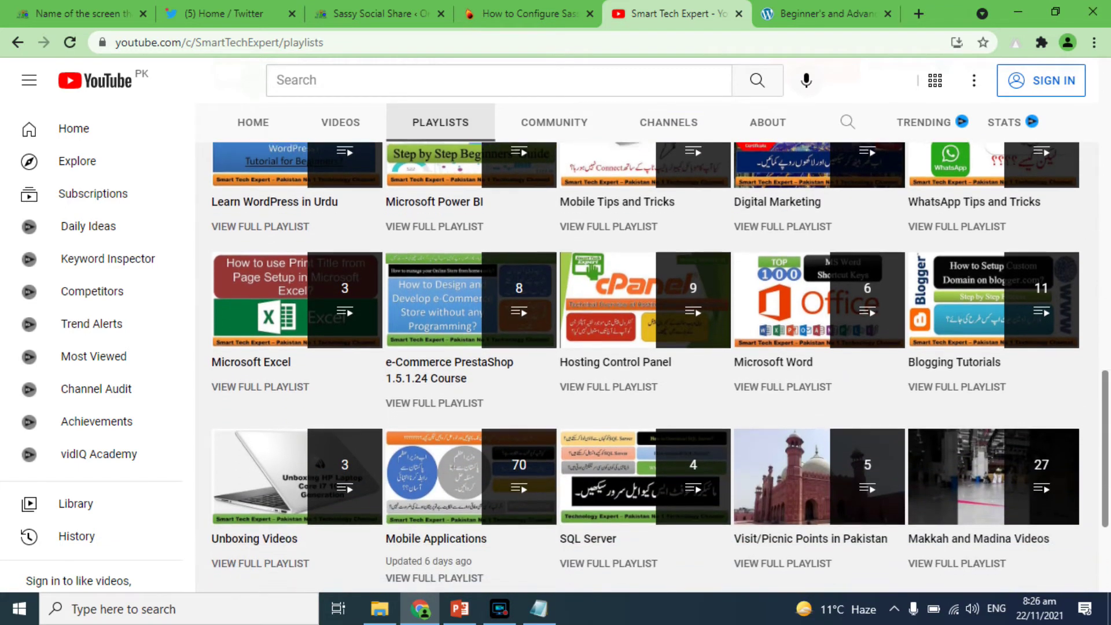
{"action": "left_click_drag", "start_coordinate": [1109, 519], "coordinate": [1106, 242]}
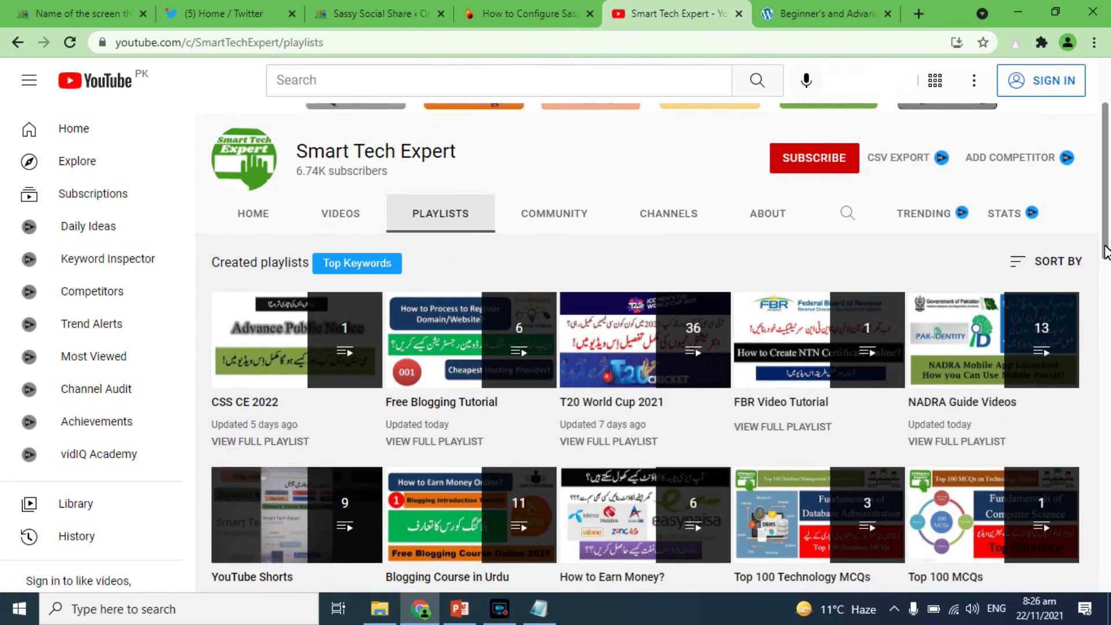
Switch to the wpexpert.pk website and look over its home page posts and the WP Plugins categories
{"action": "left_click", "coordinate": [821, 9]}
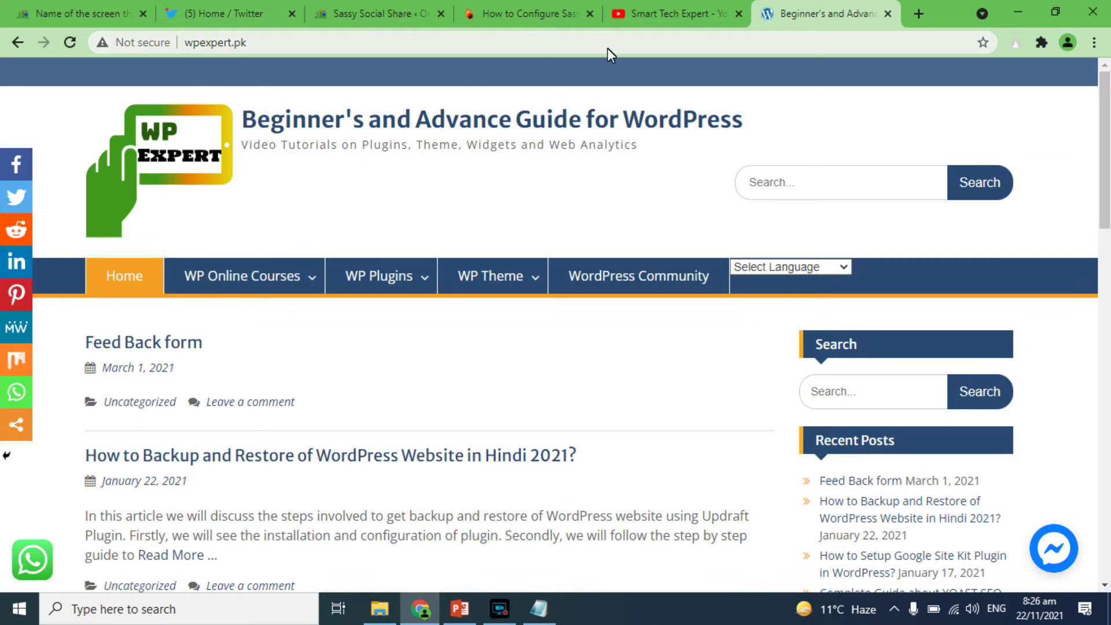
{"action": "left_click_drag", "start_coordinate": [1106, 87], "coordinate": [1106, 128]}
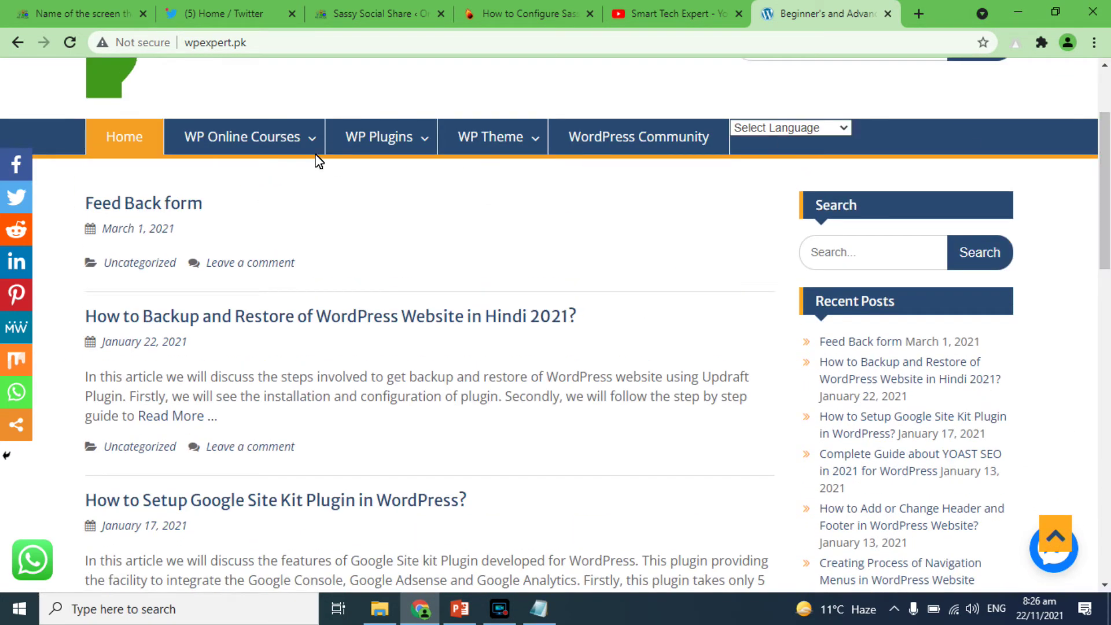
{"action": "mouse_move", "coordinate": [262, 142]}
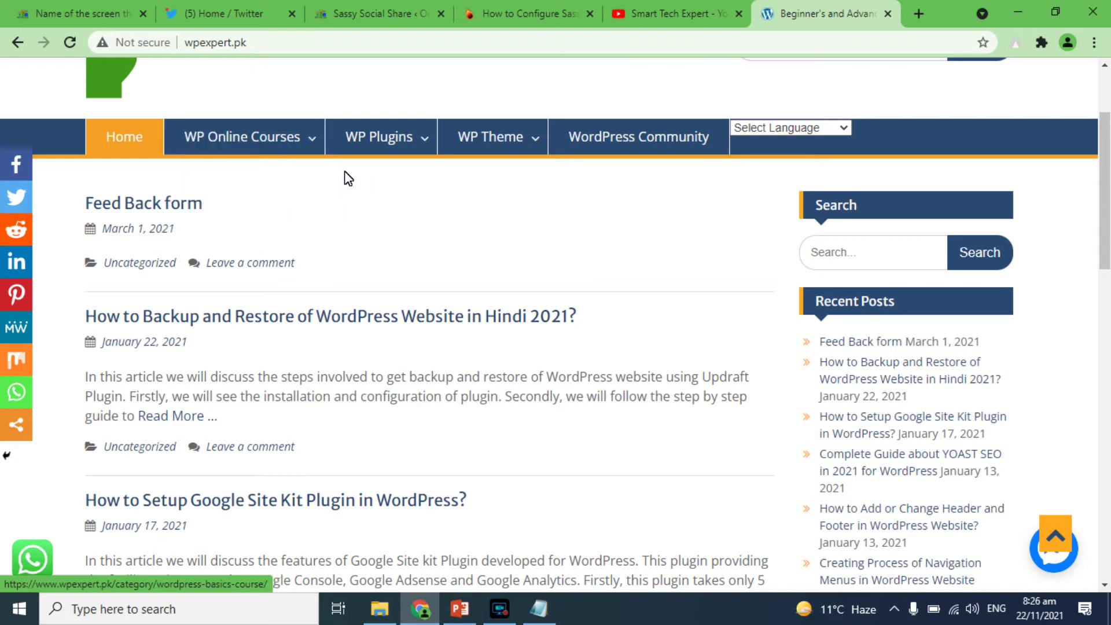
{"action": "mouse_move", "coordinate": [374, 151]}
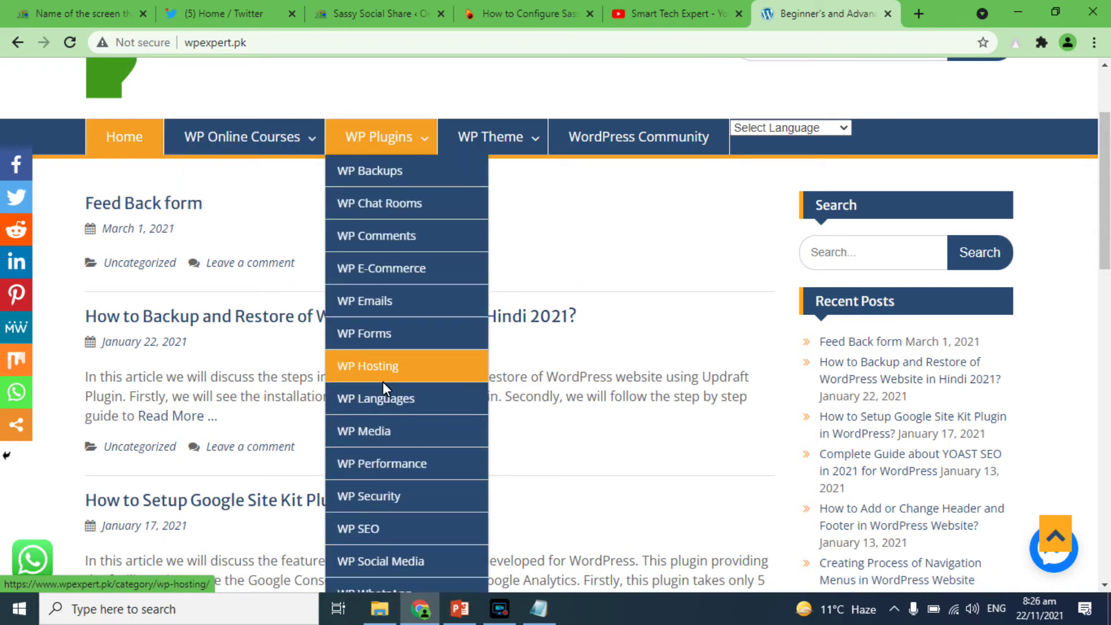
{"action": "mouse_move", "coordinate": [498, 133]}
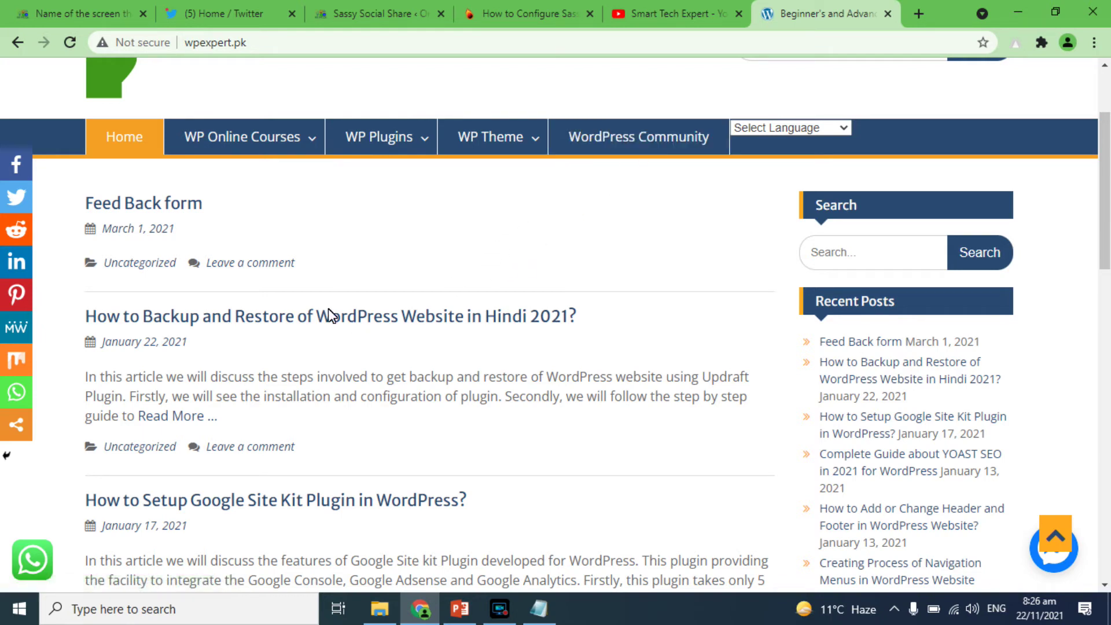
{"action": "left_click_drag", "start_coordinate": [1103, 181], "coordinate": [1105, 130]}
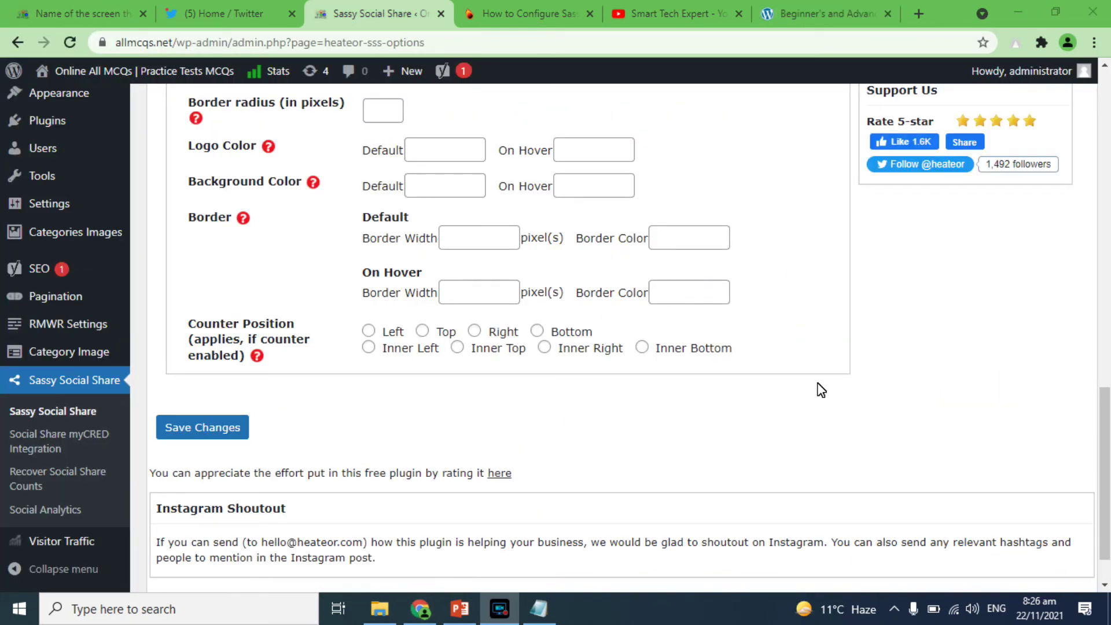
Open the Standard Interface options of Sassy Social Share and set the title to "Share the Post"
{"action": "left_click_drag", "start_coordinate": [1106, 415], "coordinate": [1093, 90]}
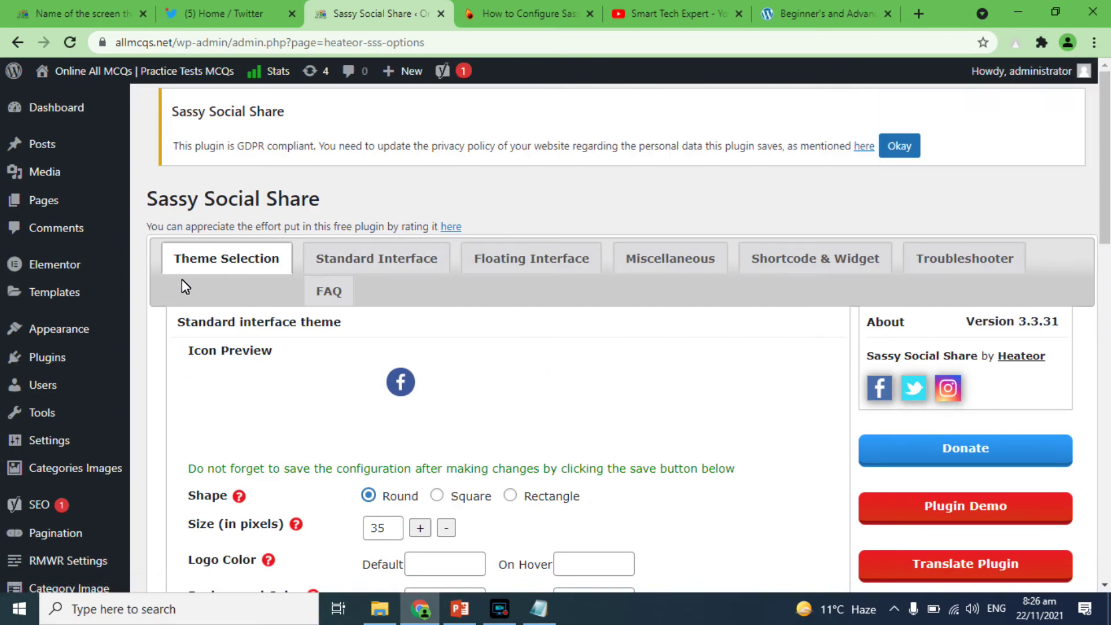
{"action": "left_click", "coordinate": [352, 259]}
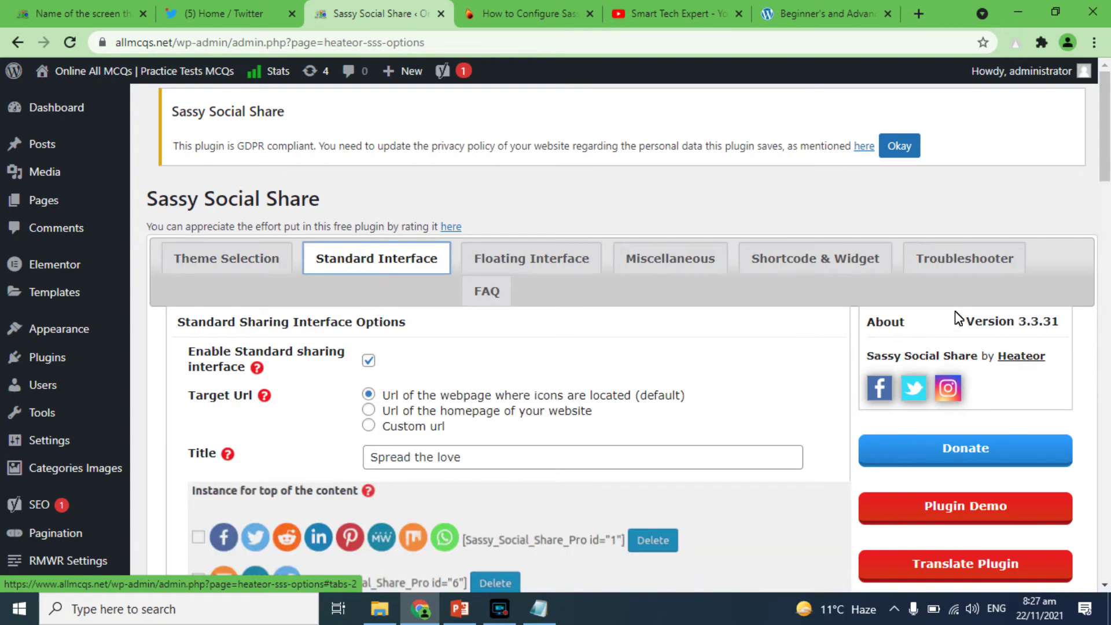
{"action": "left_click_drag", "start_coordinate": [1105, 161], "coordinate": [1105, 190]}
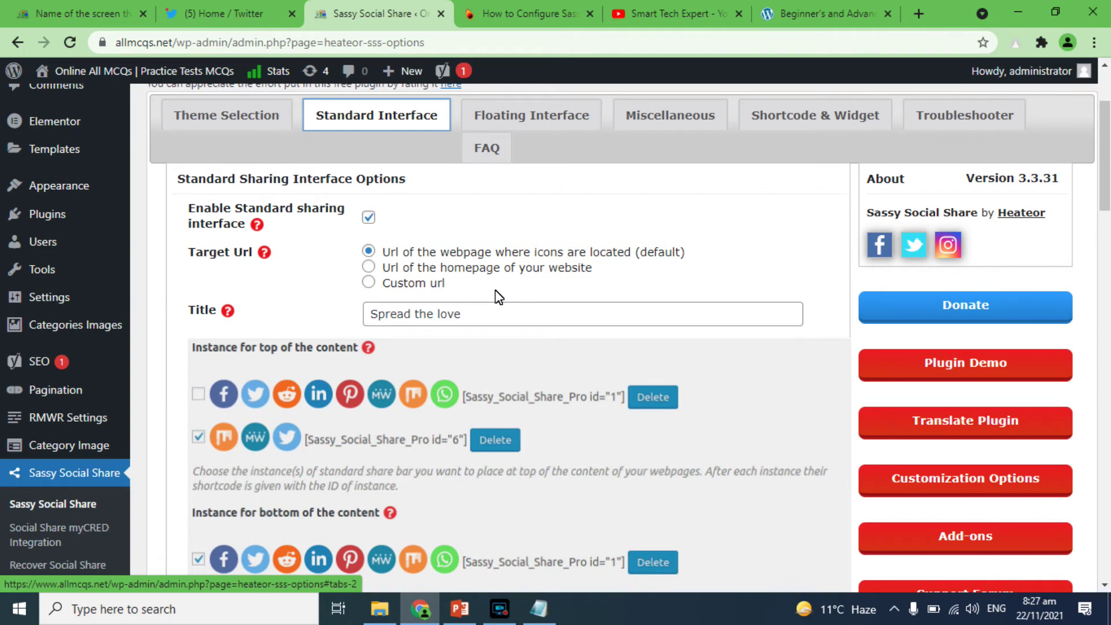
{"action": "left_click", "coordinate": [478, 320]}
{"action": "key", "text": "ctrl+a"}
{"action": "type", "text": "S"}
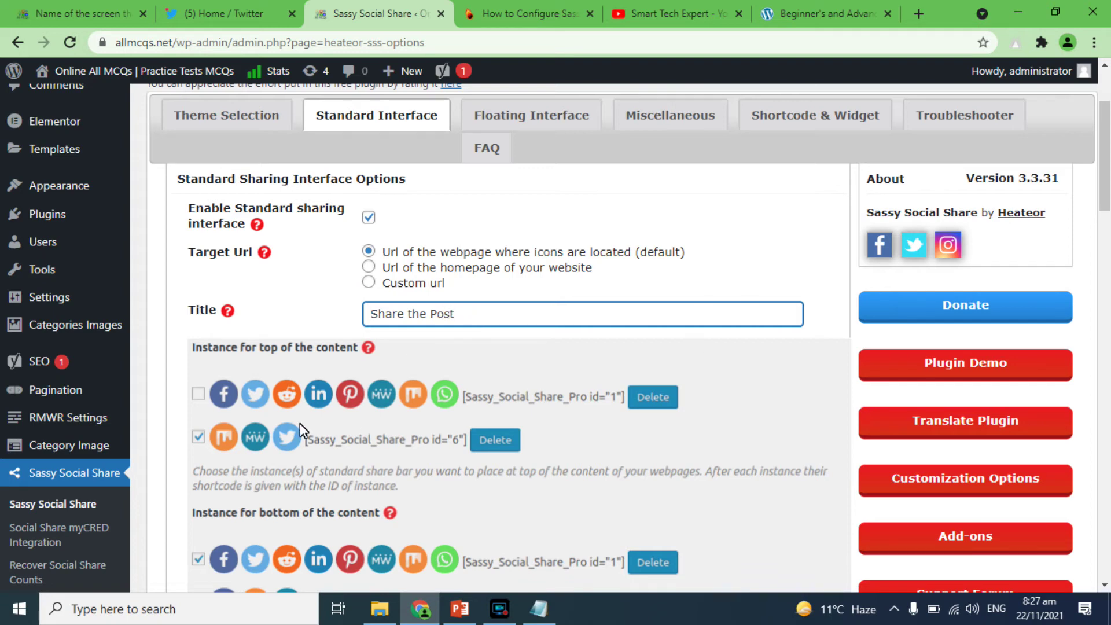
Add Tumblr, Instagram, MySpace and Telegram to the standard interface's sharing services, and remove Reddit
{"action": "scroll", "coordinate": [1108, 184], "scroll_direction": "down", "scroll_amount": 6}
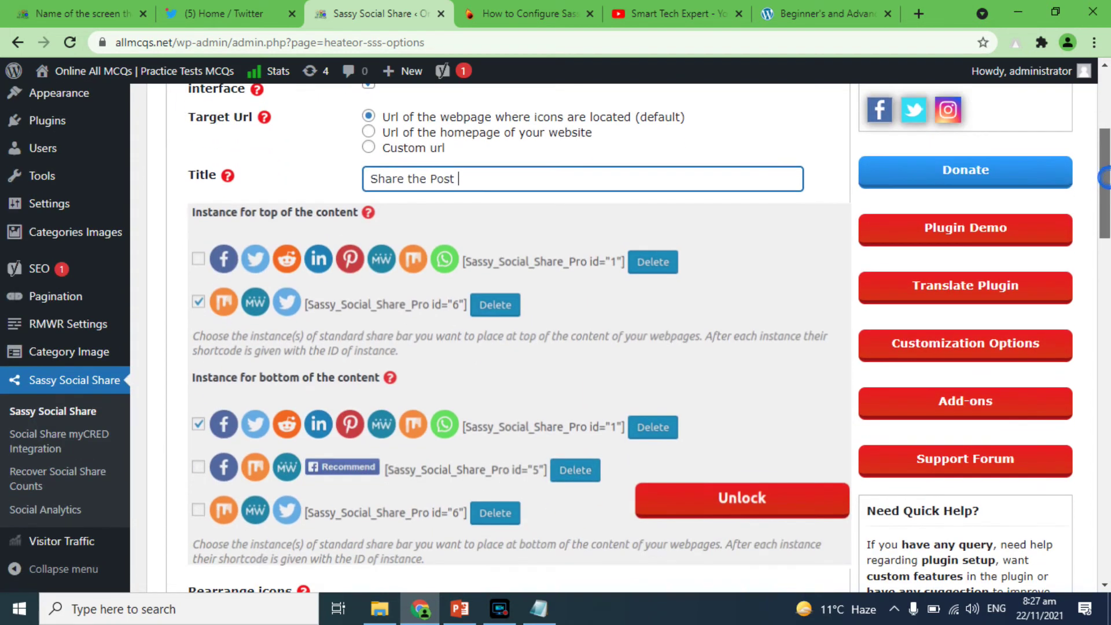
{"action": "scroll", "coordinate": [649, 338], "scroll_direction": "down", "scroll_amount": 2}
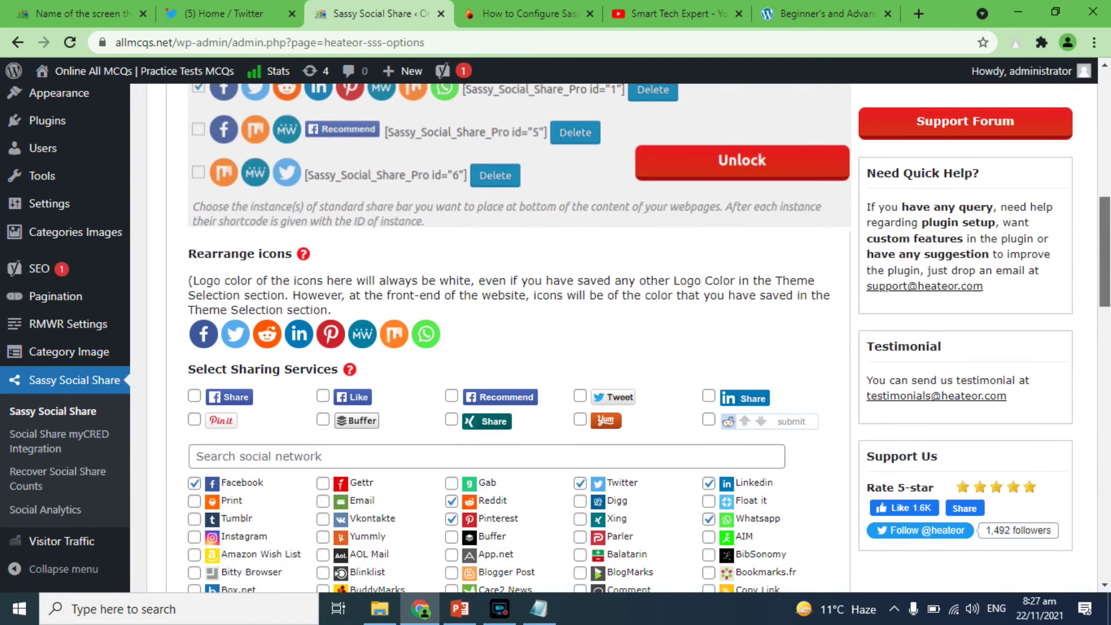
{"action": "scroll", "coordinate": [649, 338], "scroll_direction": "down", "scroll_amount": 4}
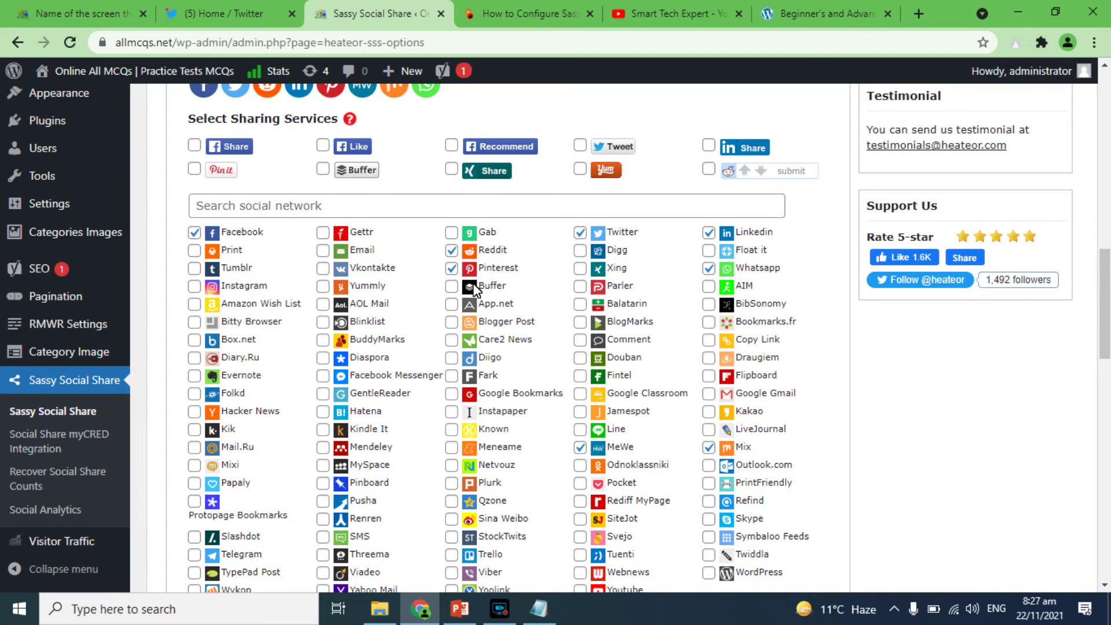
{"action": "left_click", "coordinate": [194, 268]}
{"action": "left_click", "coordinate": [450, 251]}
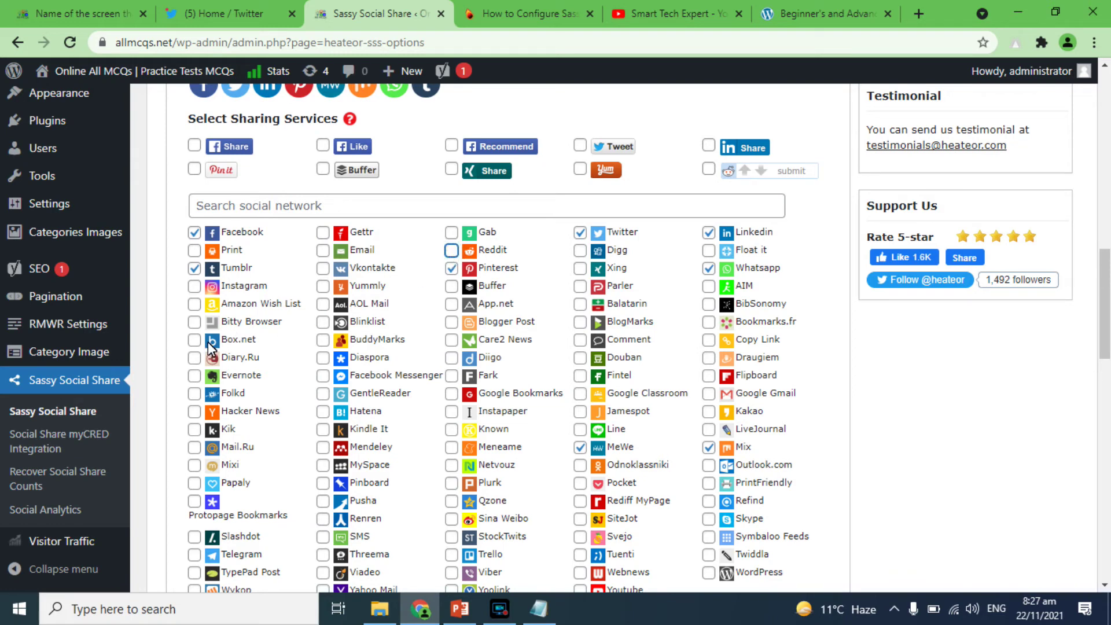
{"action": "left_click", "coordinate": [195, 286]}
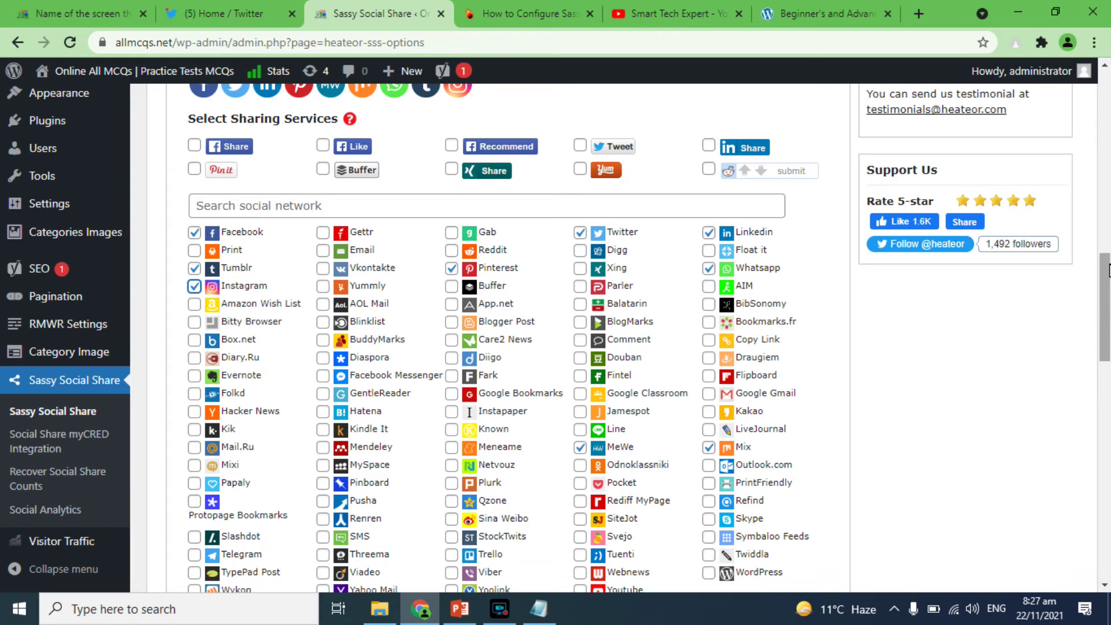
{"action": "scroll", "coordinate": [1105, 278], "scroll_direction": "down", "scroll_amount": 1}
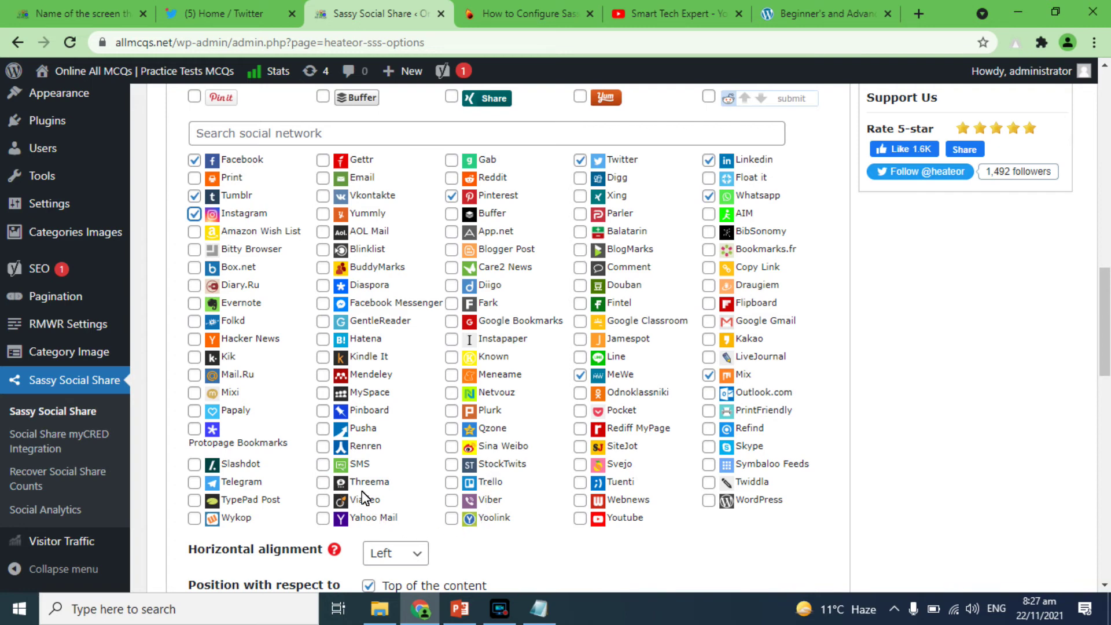
{"action": "left_click", "coordinate": [323, 394]}
{"action": "left_click", "coordinate": [194, 482]}
Position the standard share icons at the bottom of the content instead of the top, and add Category Archives to their placement
{"action": "left_click_drag", "start_coordinate": [1105, 379], "coordinate": [1107, 438]}
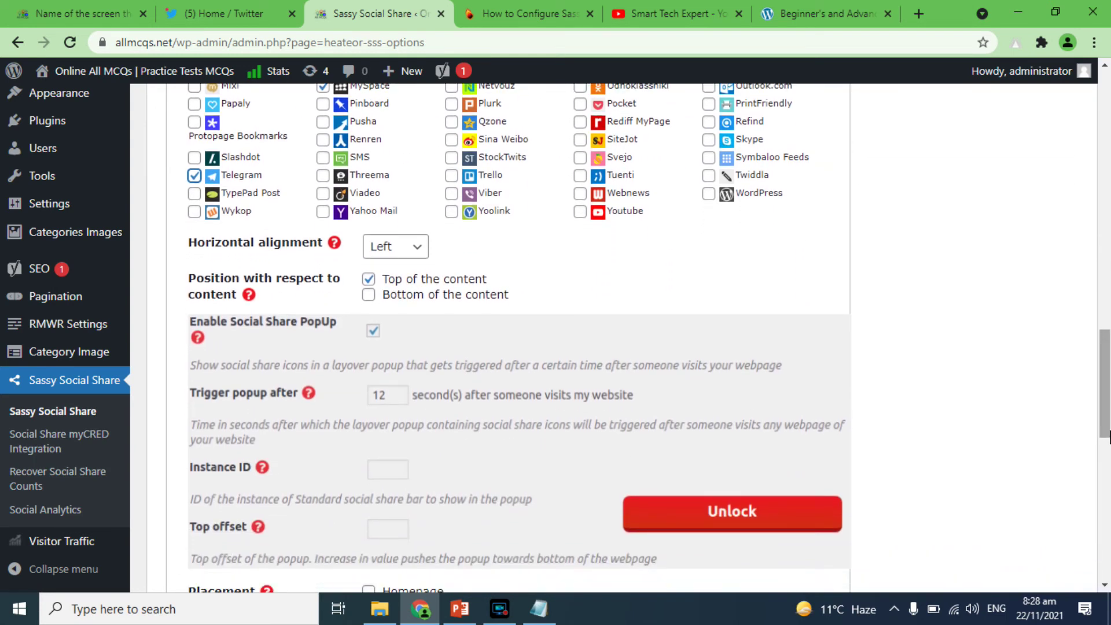
{"action": "left_click", "coordinate": [368, 295]}
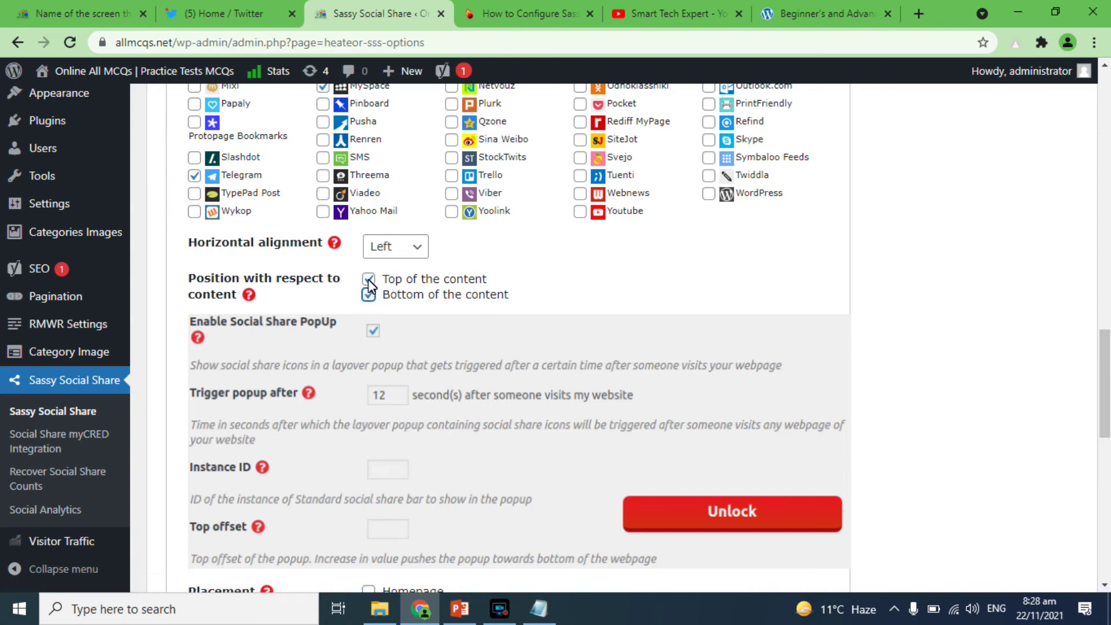
{"action": "left_click", "coordinate": [369, 279]}
{"action": "left_click_drag", "start_coordinate": [1104, 369], "coordinate": [1105, 443]}
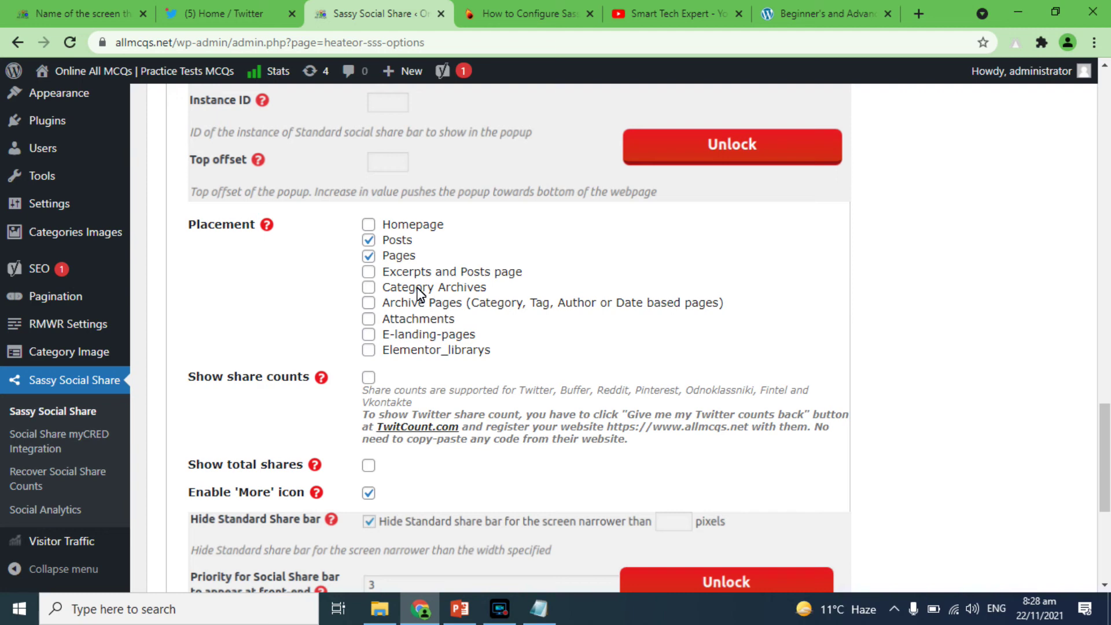
{"action": "left_click", "coordinate": [369, 288]}
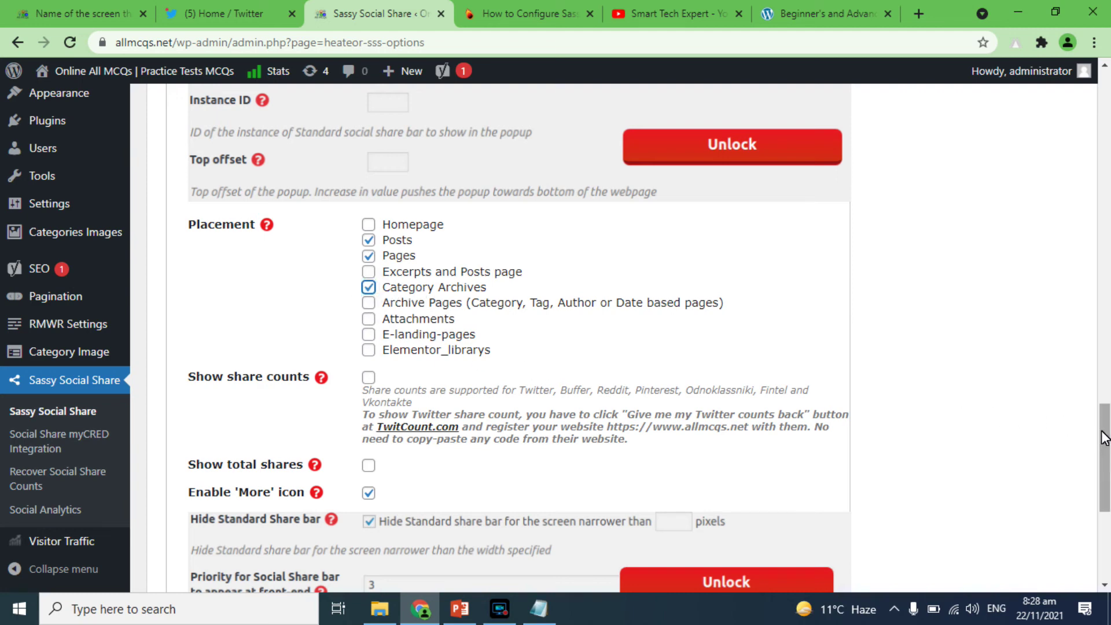
Save the standard interface changes and return to the "Name of the screen that recognizes touch input is :" post
{"action": "left_click_drag", "start_coordinate": [1103, 434], "coordinate": [1103, 486]}
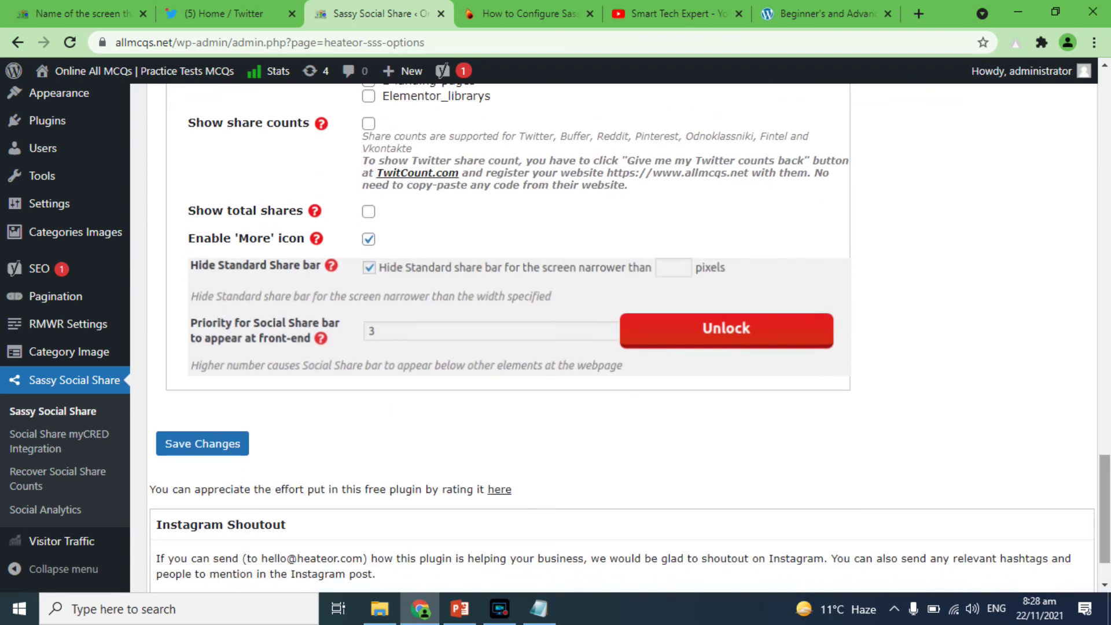
{"action": "left_click", "coordinate": [203, 444]}
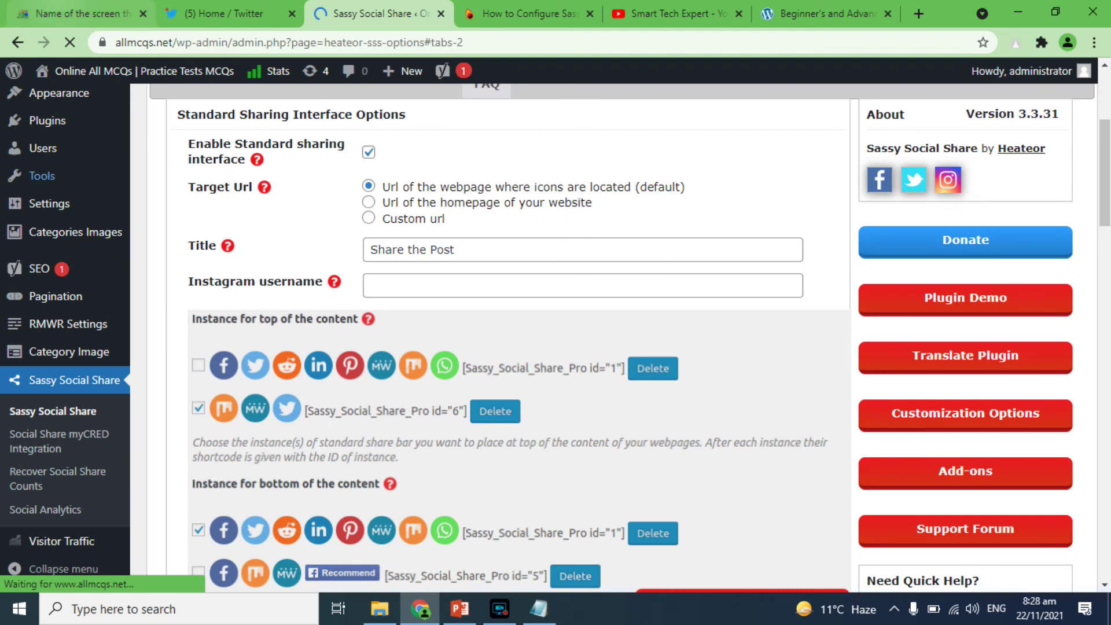
{"action": "left_click", "coordinate": [54, 6]}
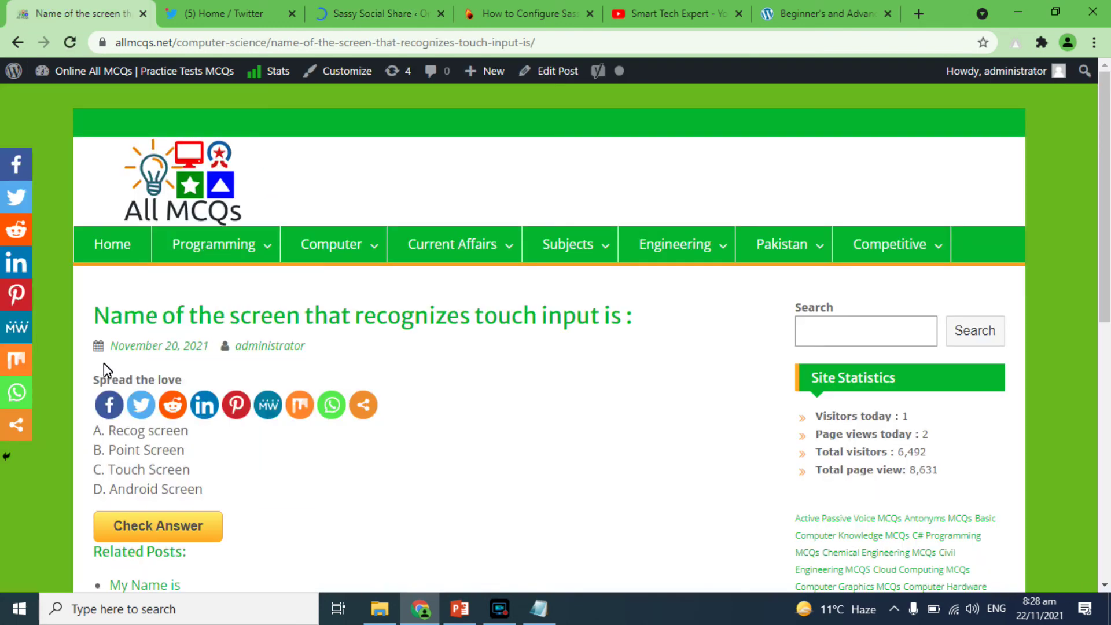
Reload the current post to check its share icons, and open the "Gathering on Arafat during Hajj is made on:" post from the home page
{"action": "left_click", "coordinate": [70, 44]}
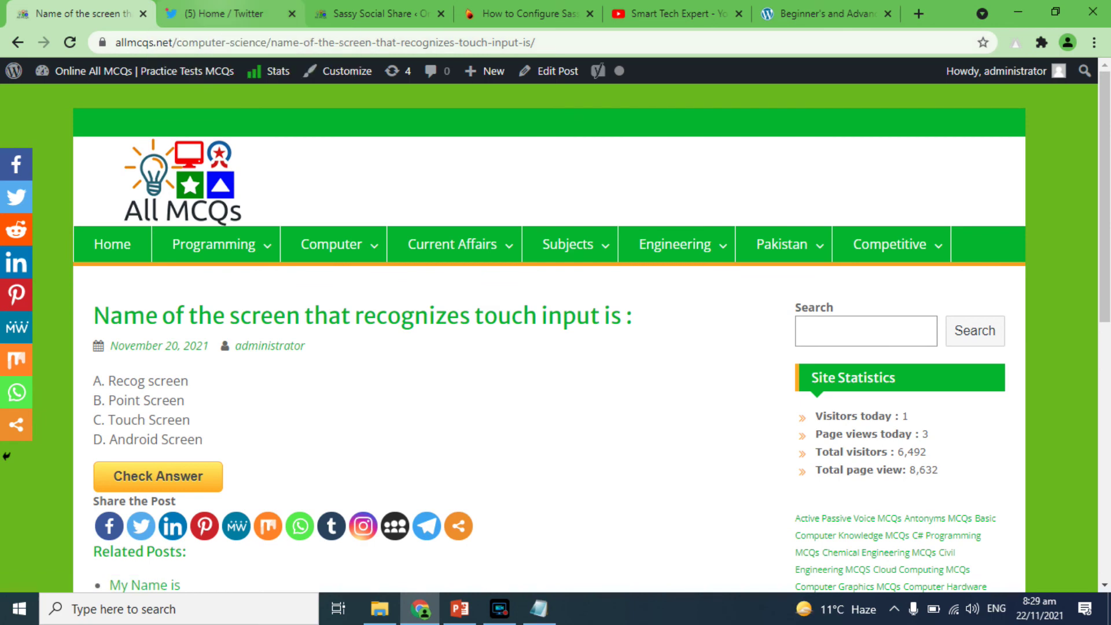
{"action": "left_click", "coordinate": [104, 244]}
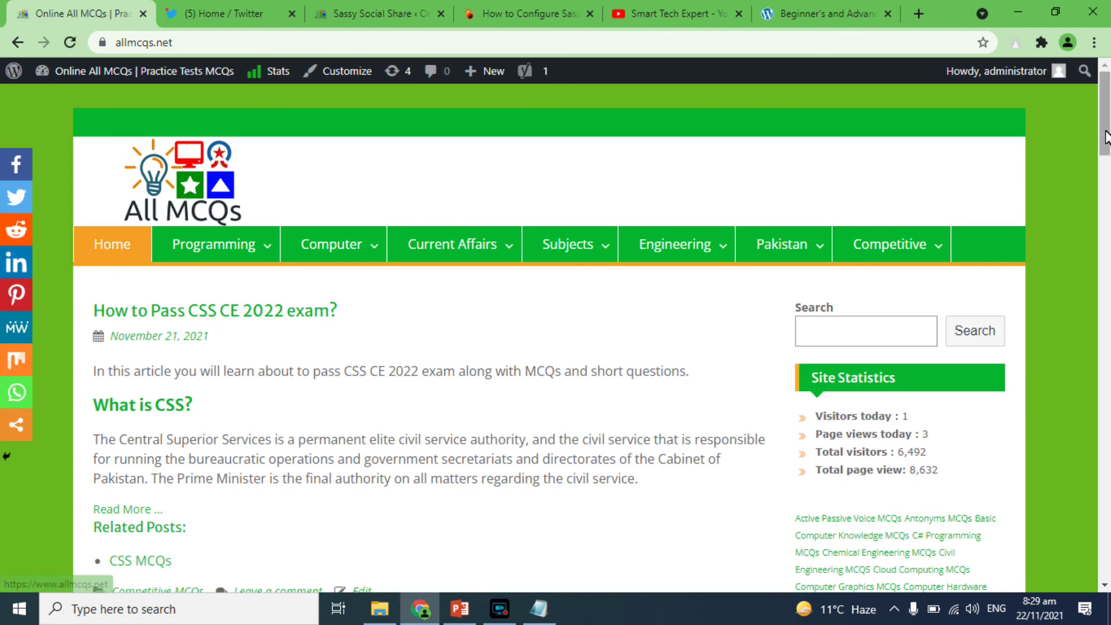
{"action": "left_click_drag", "start_coordinate": [1106, 138], "coordinate": [1106, 175]}
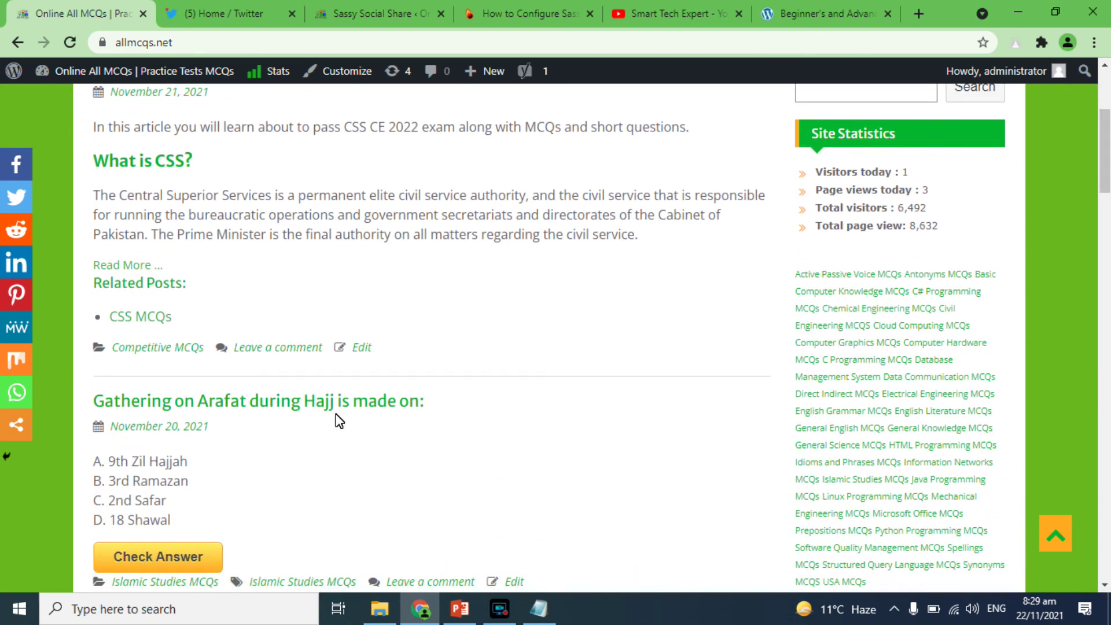
{"action": "left_click", "coordinate": [317, 410]}
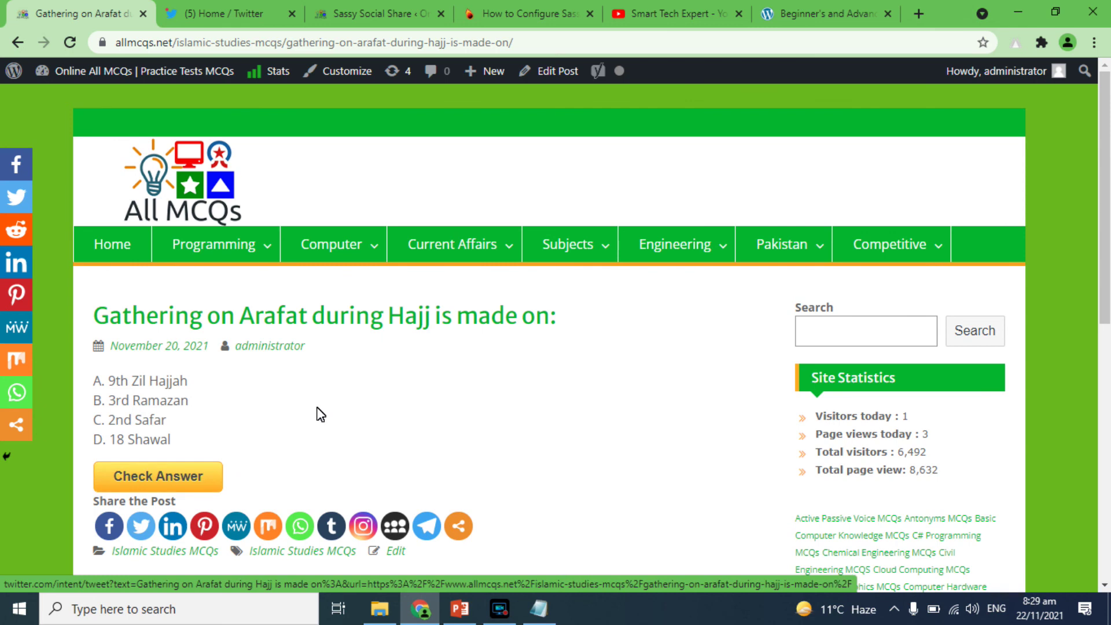
Test the LinkedIn share icon under "Share the Post" and close the LinkedIn sharing page
{"action": "left_click", "coordinate": [172, 527]}
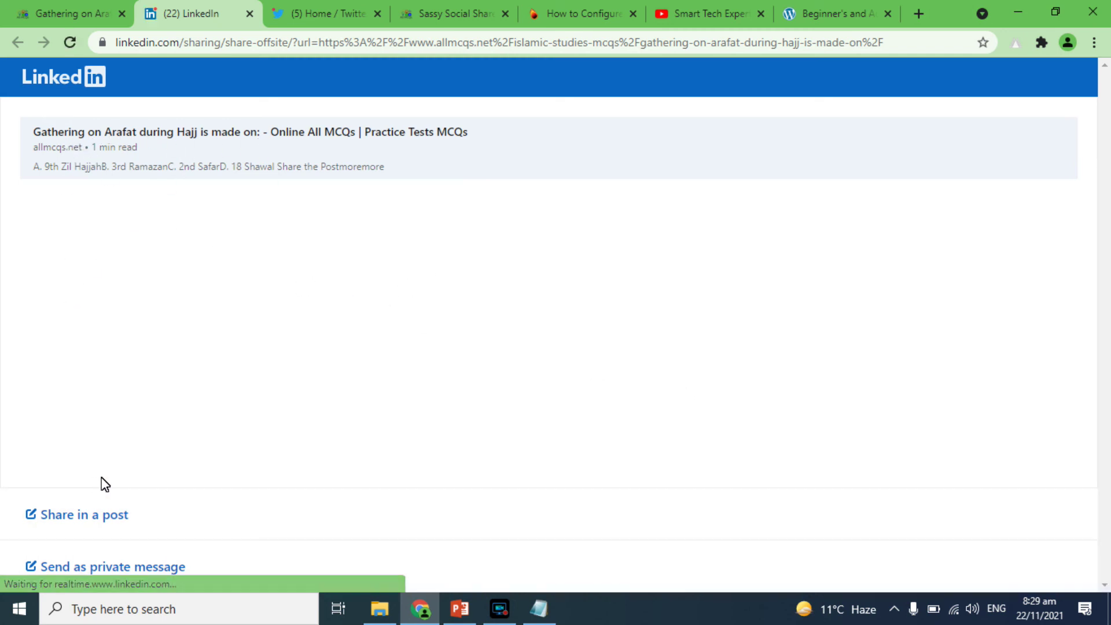
{"action": "left_click", "coordinate": [250, 13]}
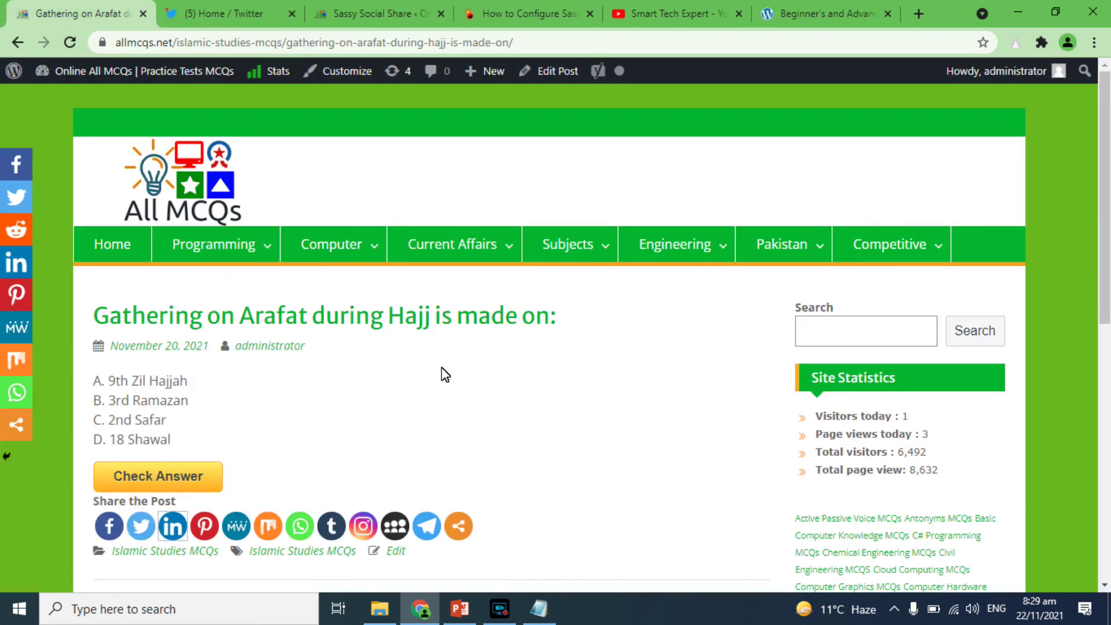